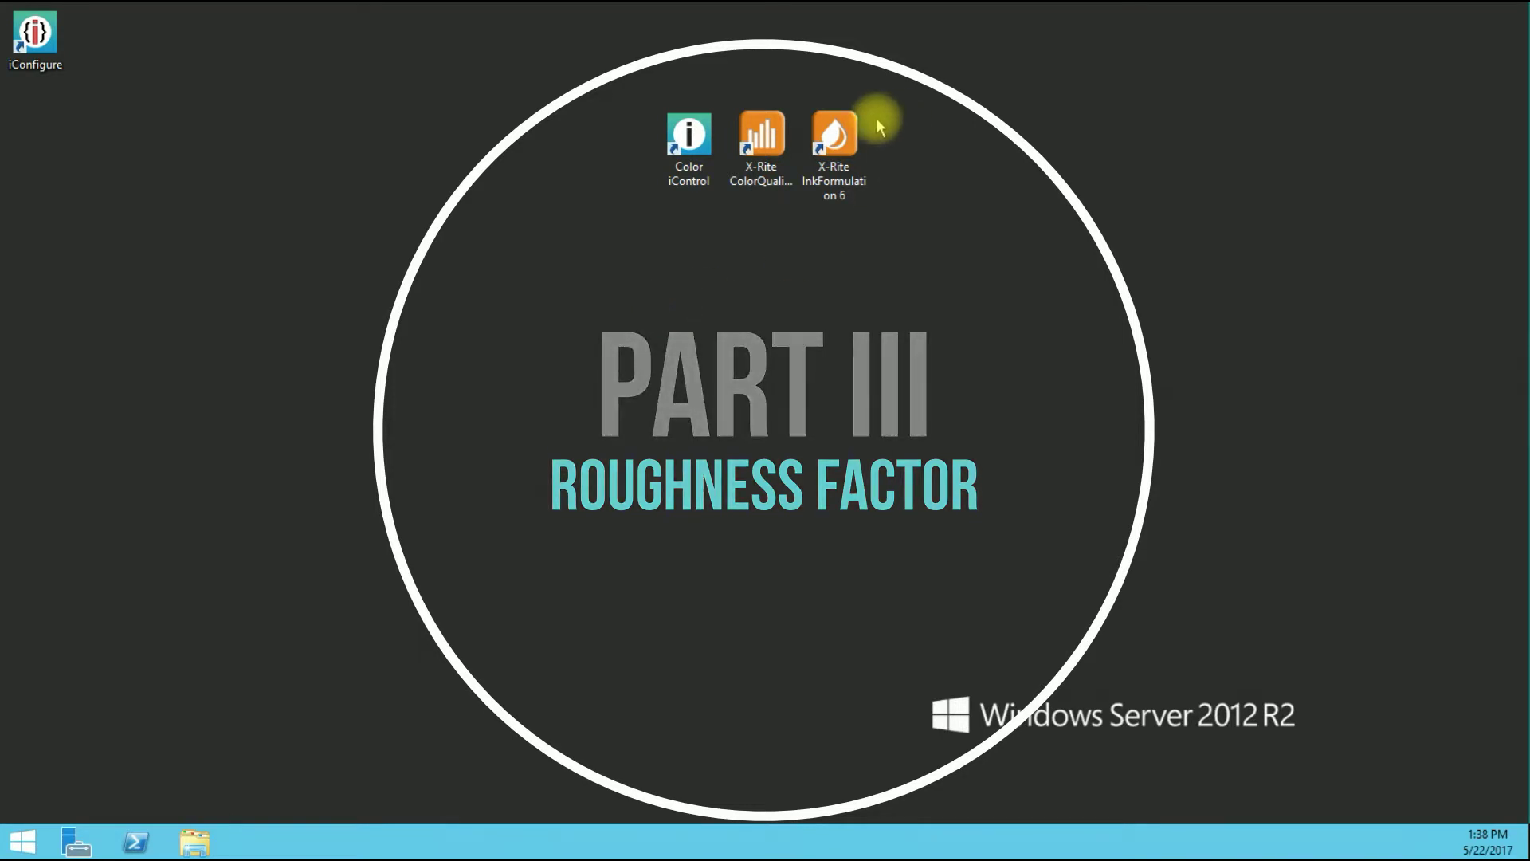
Launch InkFormulation 6 and log in with the user password
double_click(832, 138)
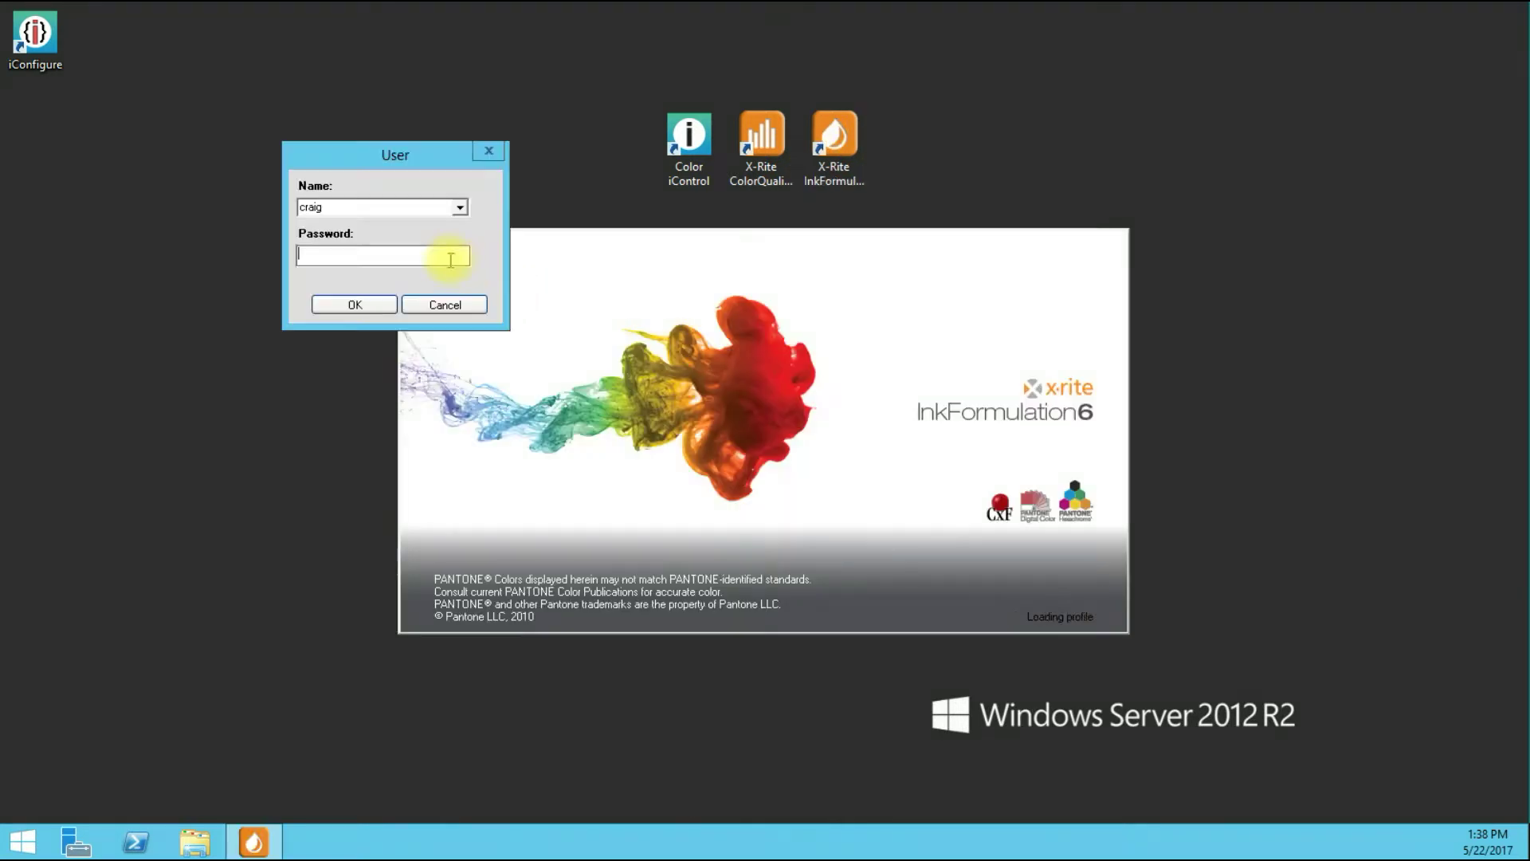
text(********)
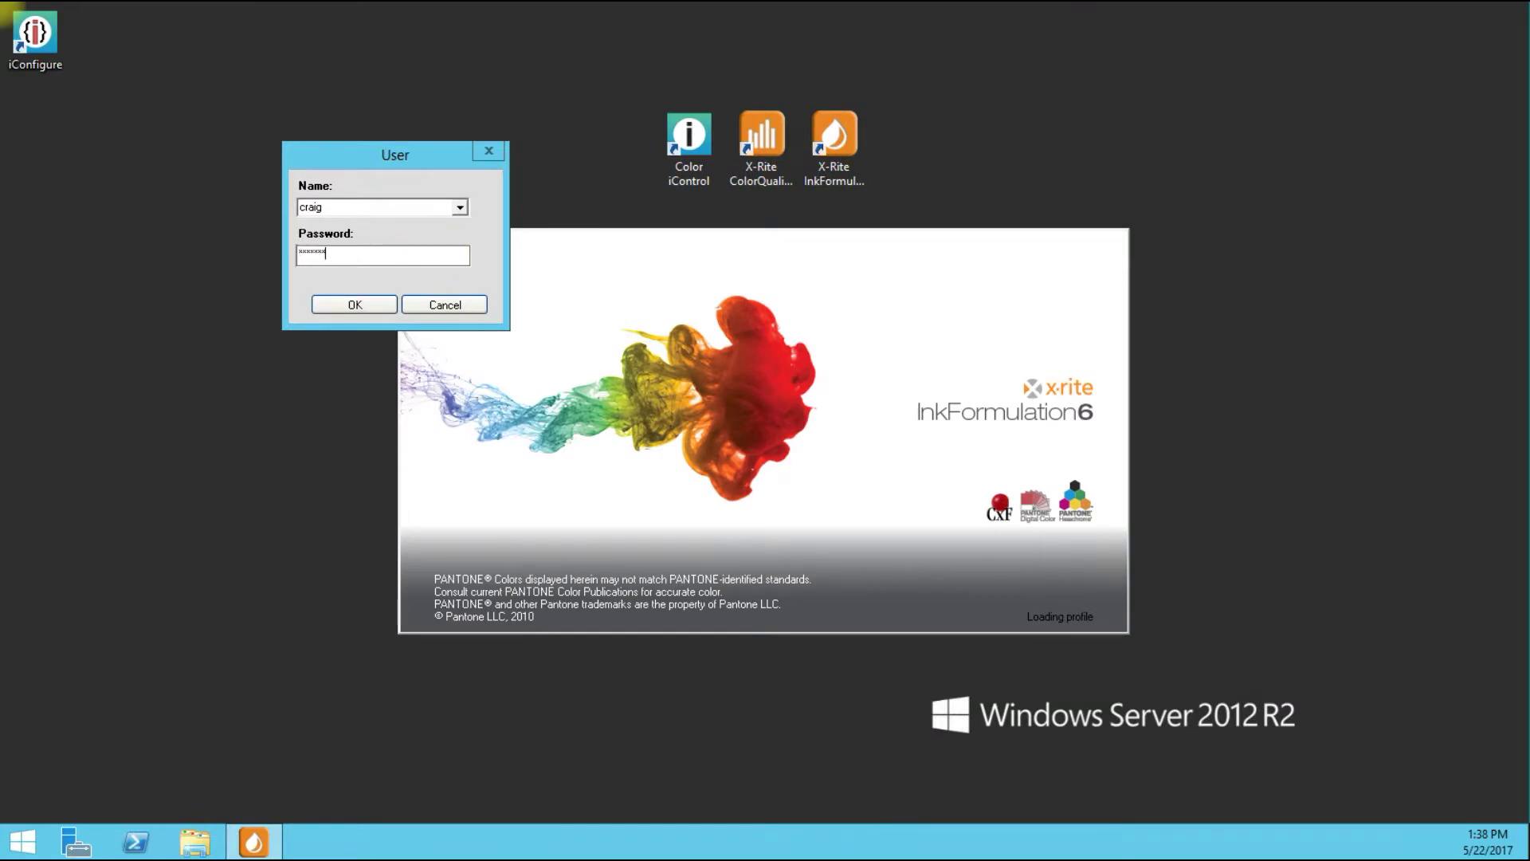
text(*******)
key(Return)
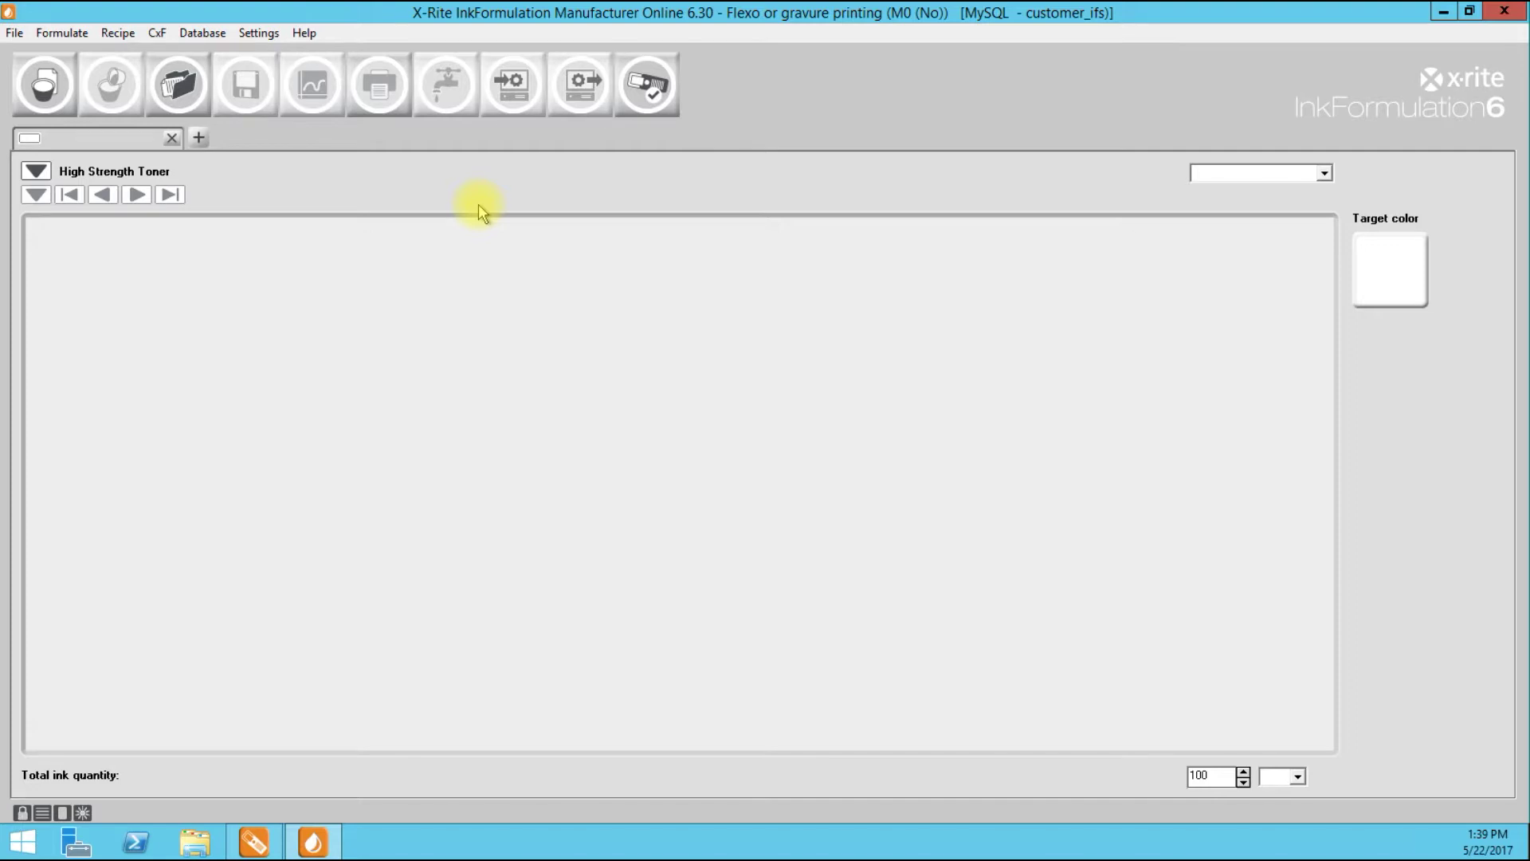
Load recipe 232 Proven 4.5 BMC Press 1 from the job's recipe folder
click(116, 33)
click(116, 77)
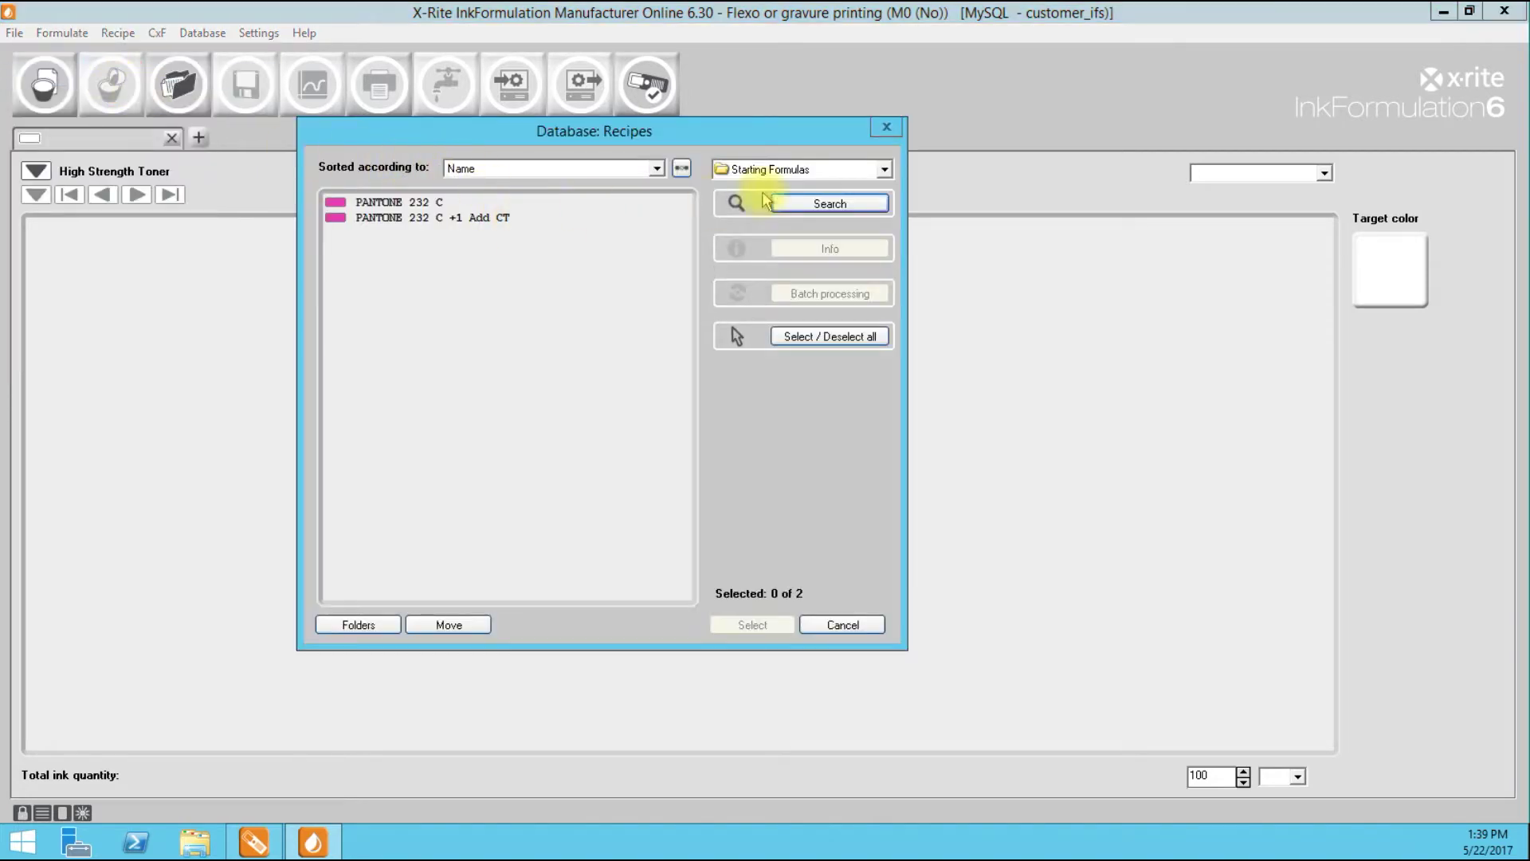
click(882, 170)
click(870, 222)
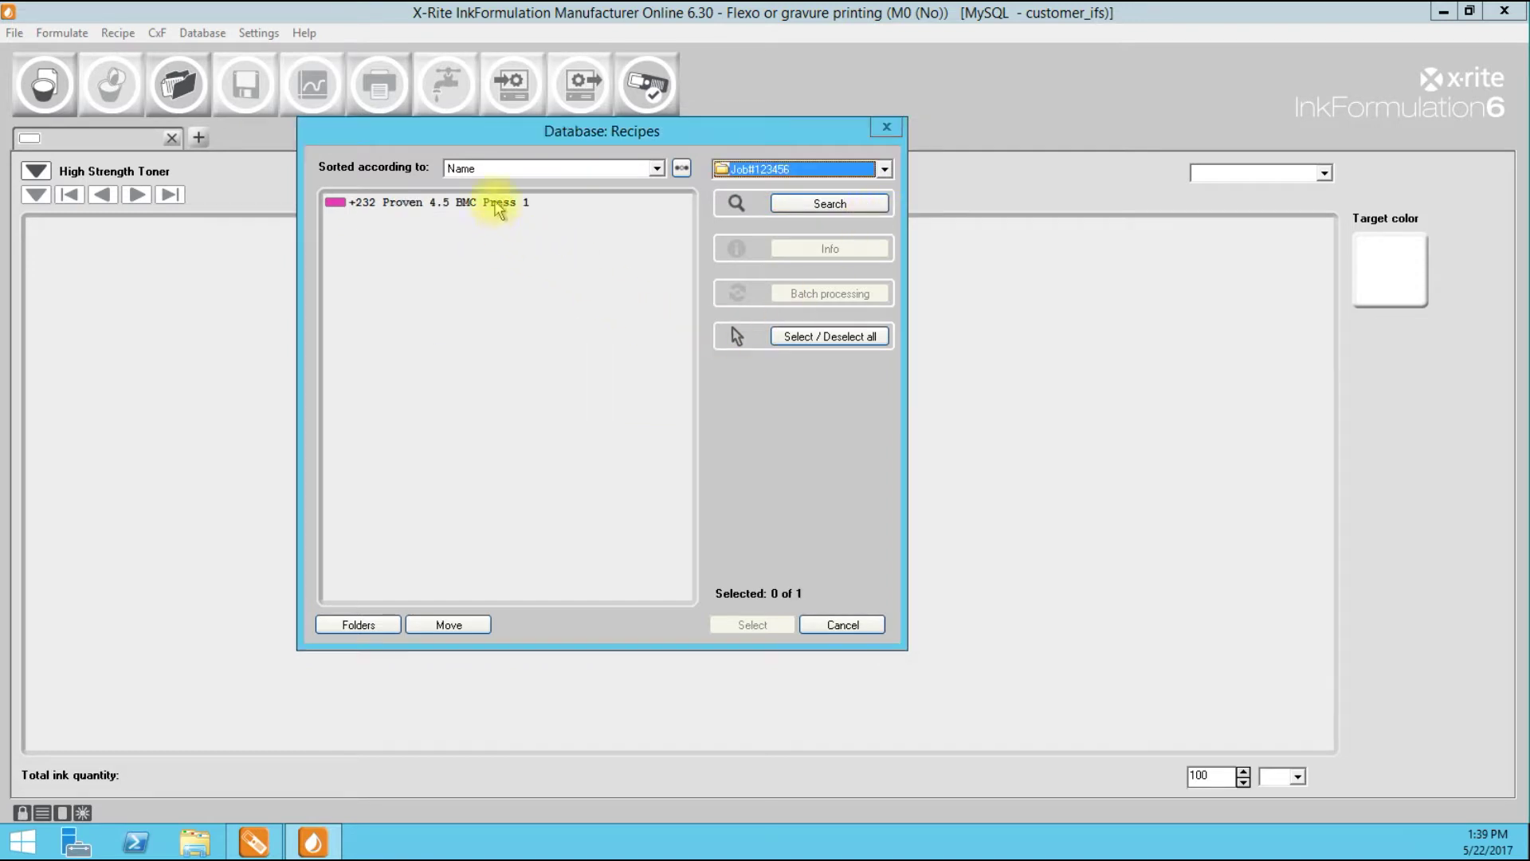
key(ctrl+a)
click(753, 625)
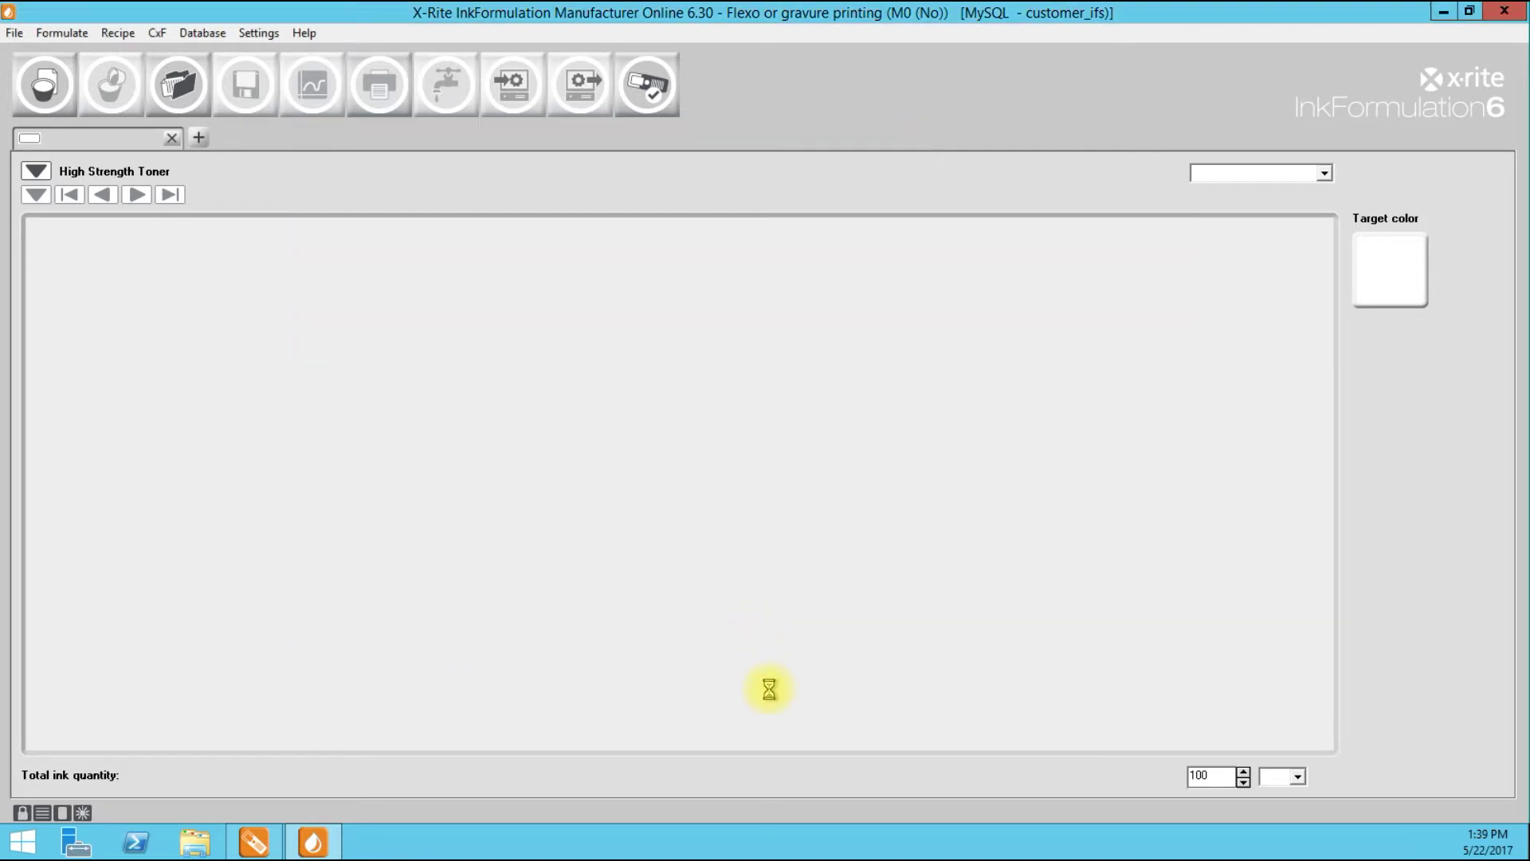
click(830, 600)
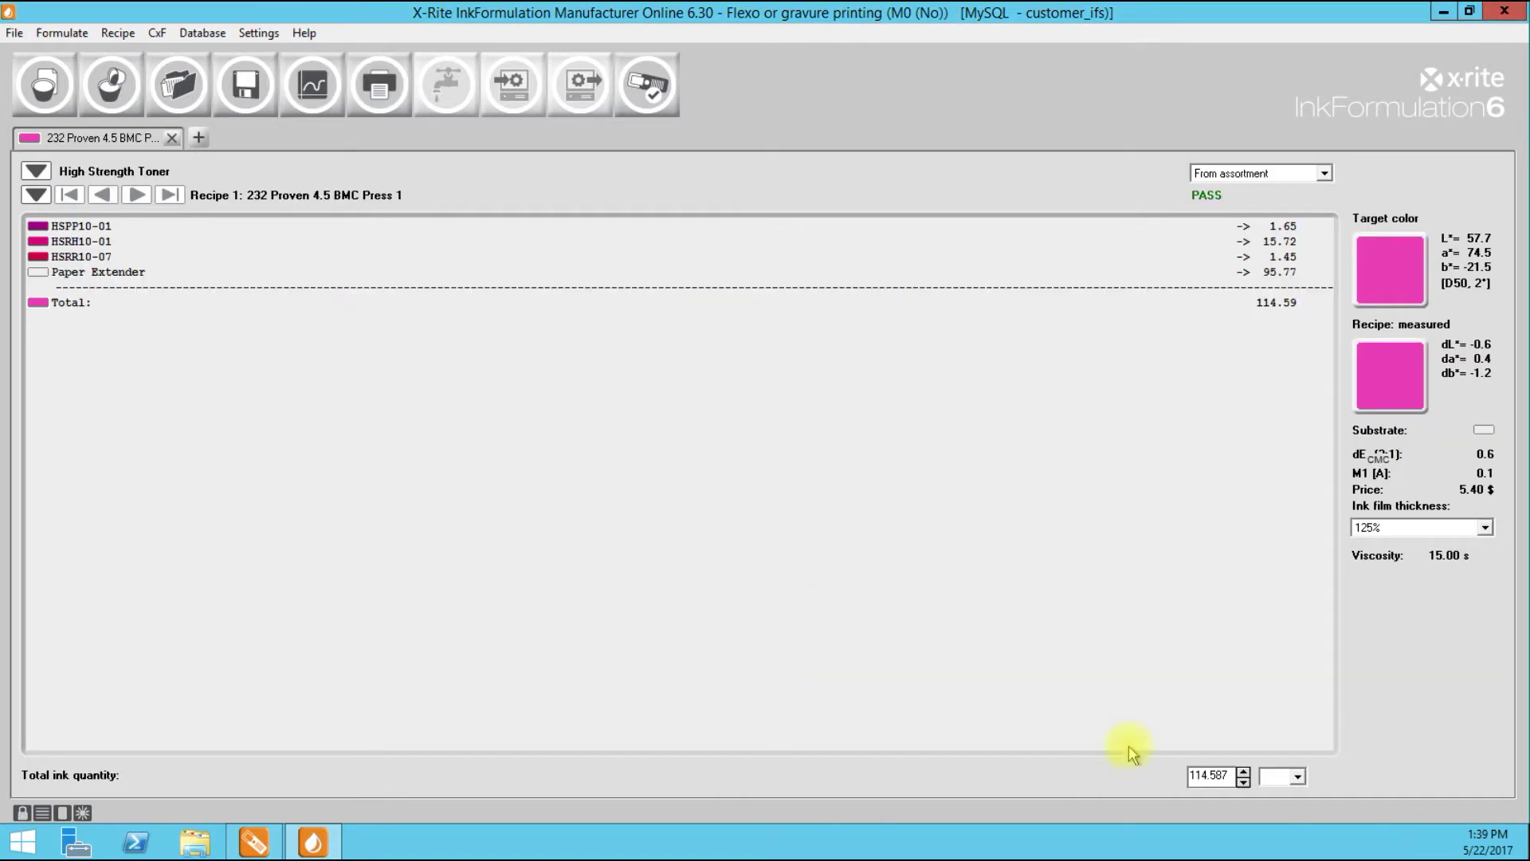
Scale the recipe to a total ink quantity of 100
double_click(1211, 775)
text(100)
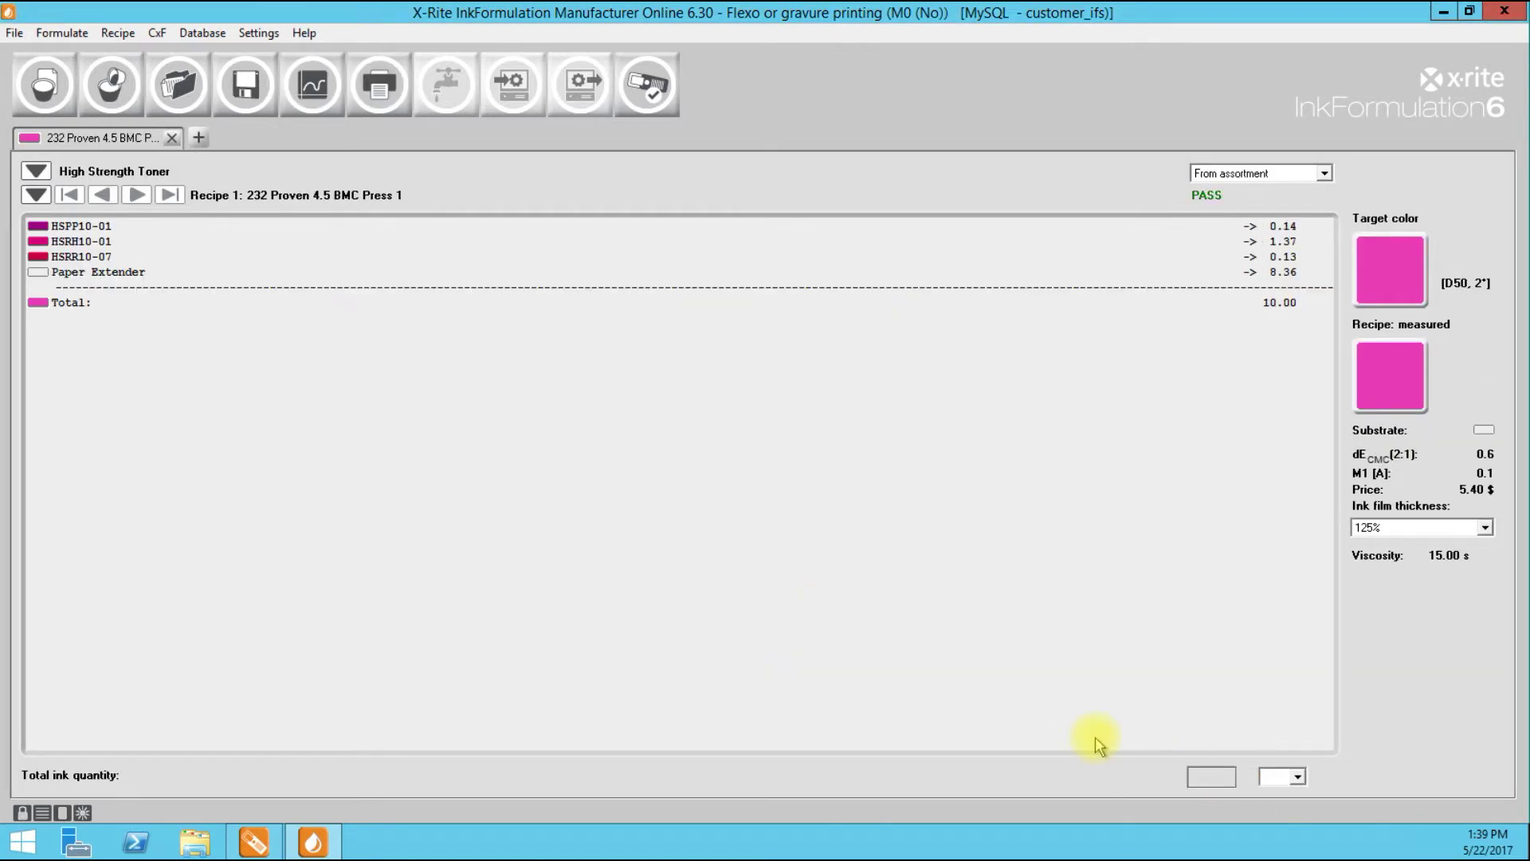
click(874, 187)
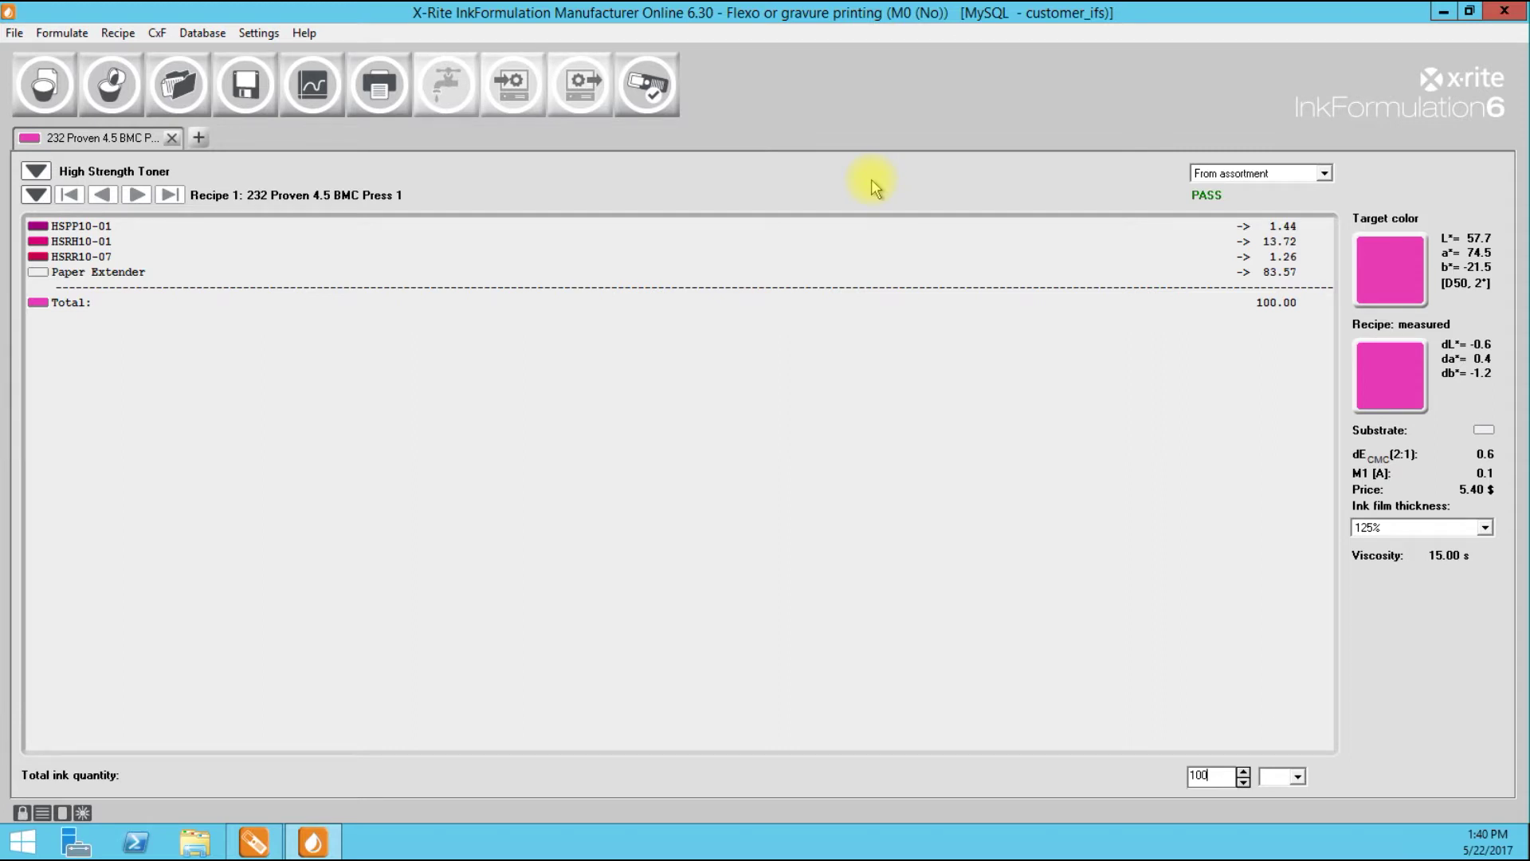
click(200, 31)
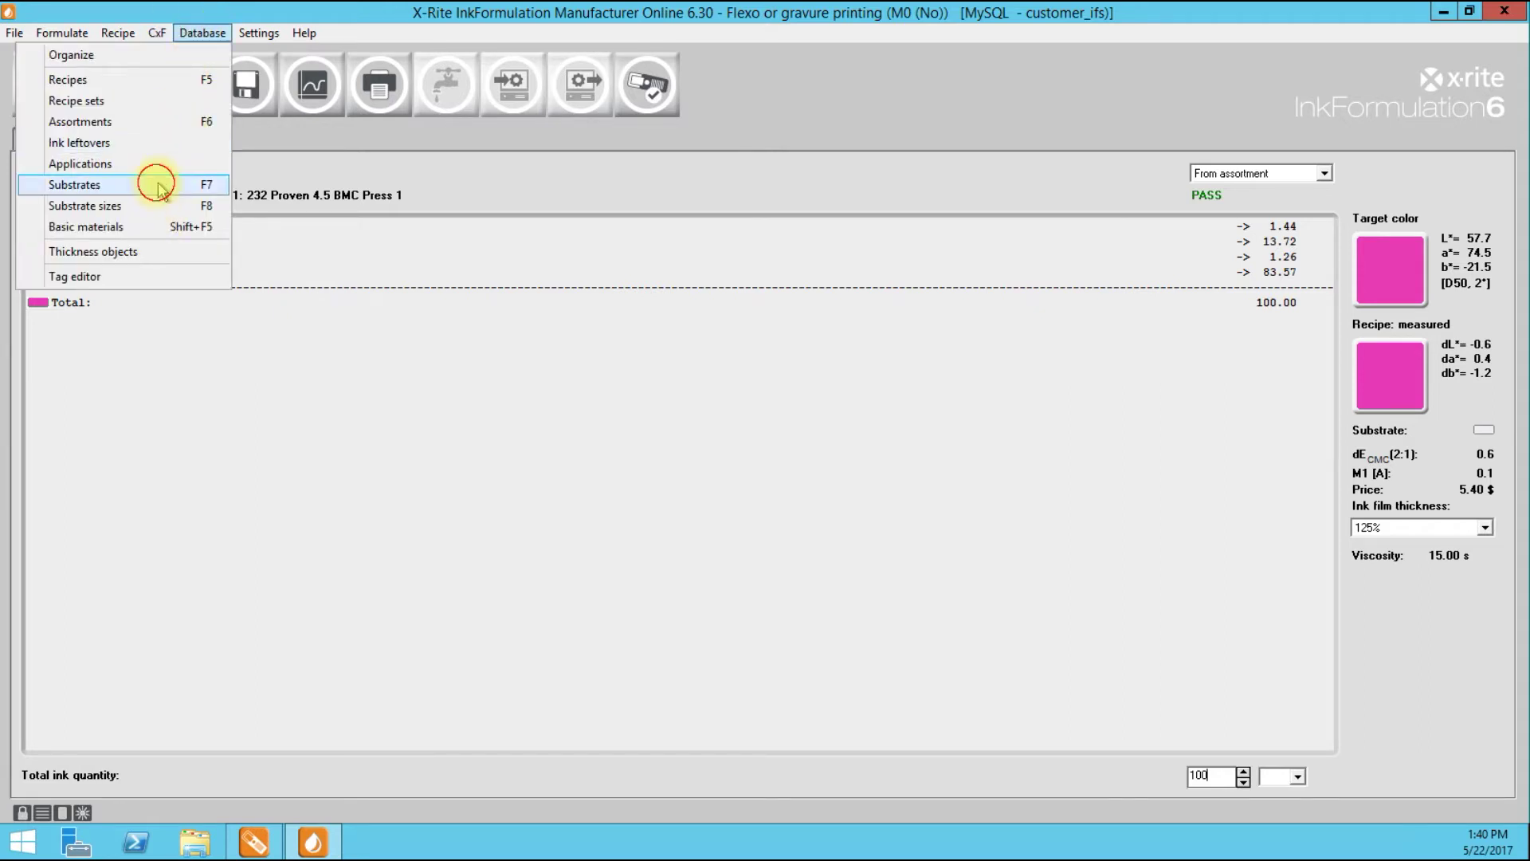
Add a new substrate designated 'C1S 4.5 BCM' with description 'CT'
click(156, 185)
drag(564, 191, 585, 192)
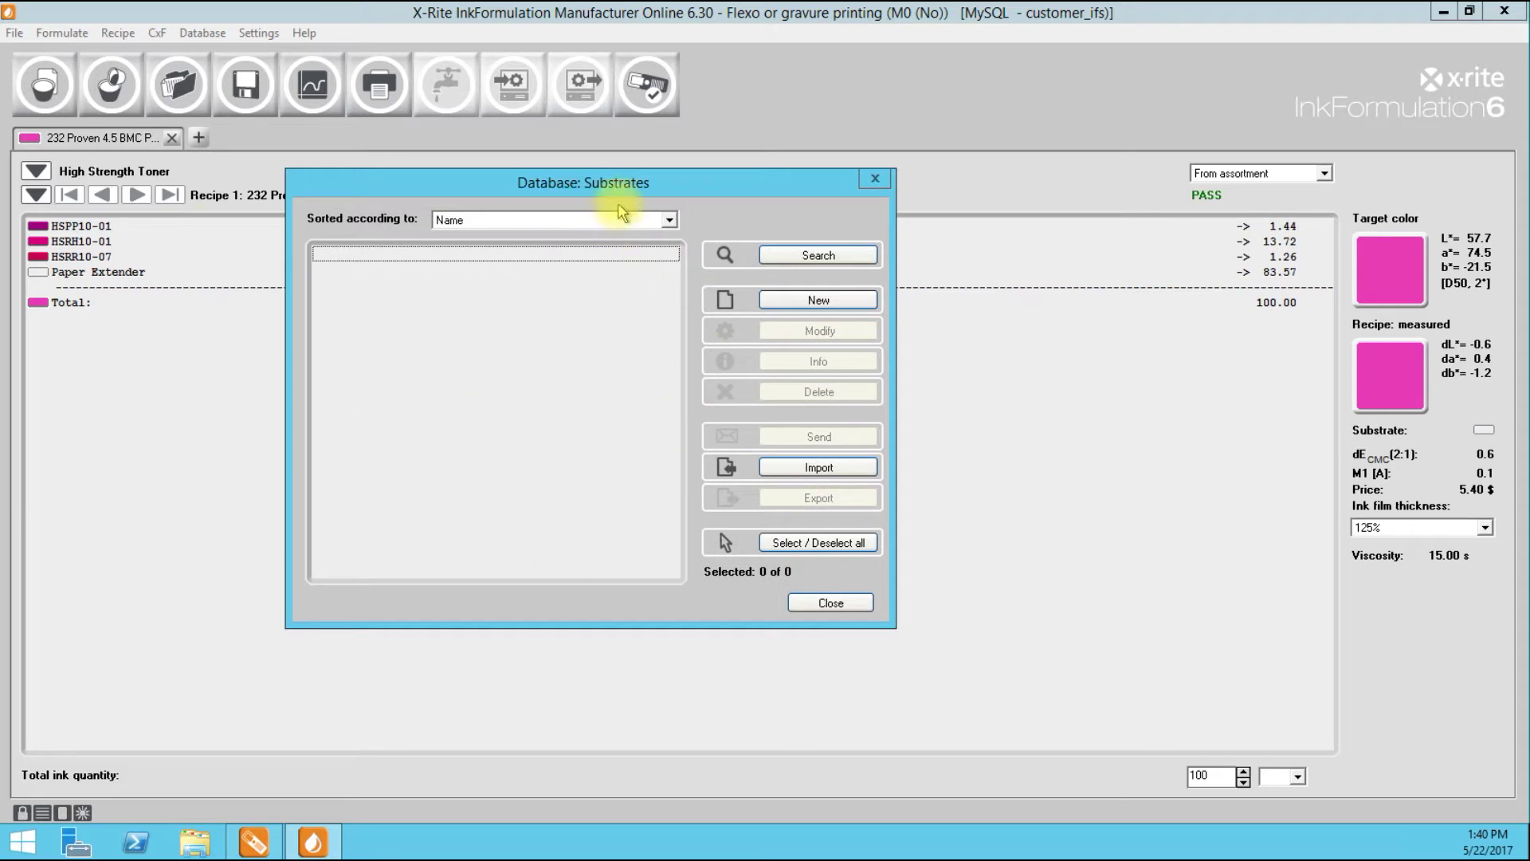
drag(606, 183, 644, 167)
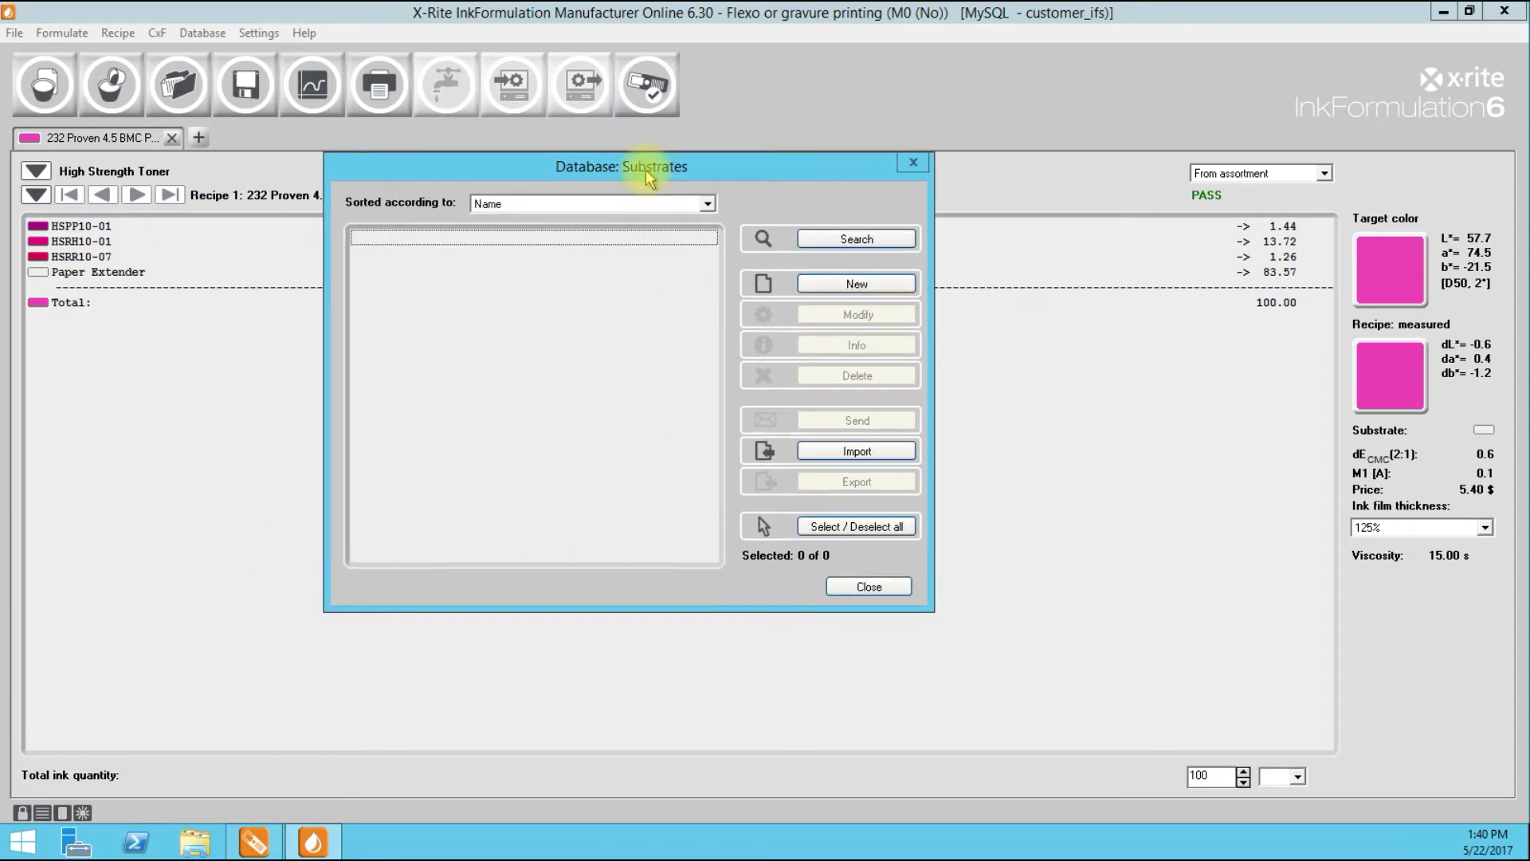
click(861, 285)
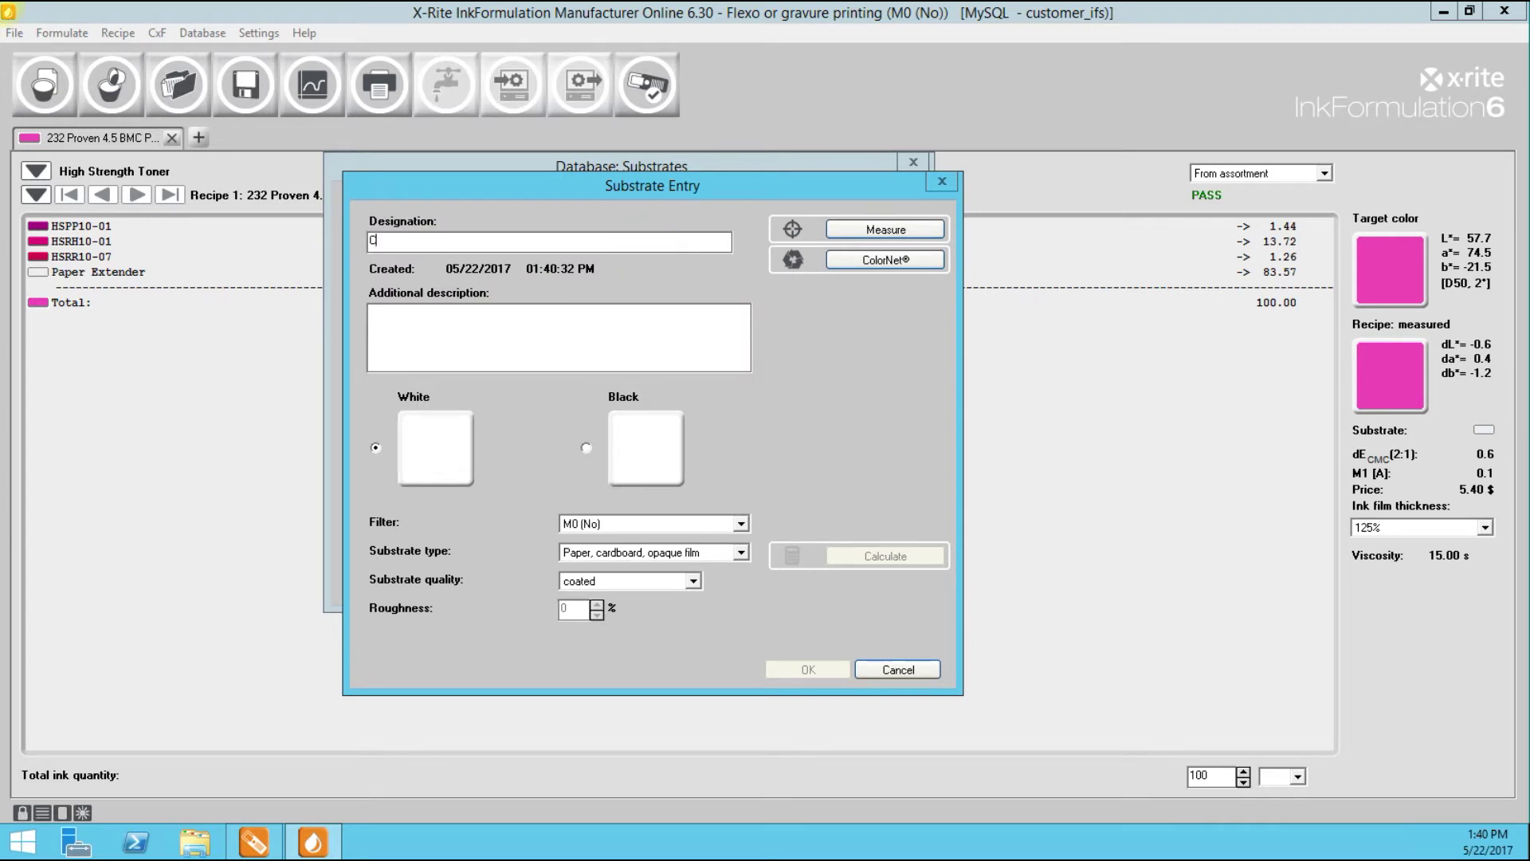
text(C1)
text(S)
text( 4.5 BCM)
text(CT)
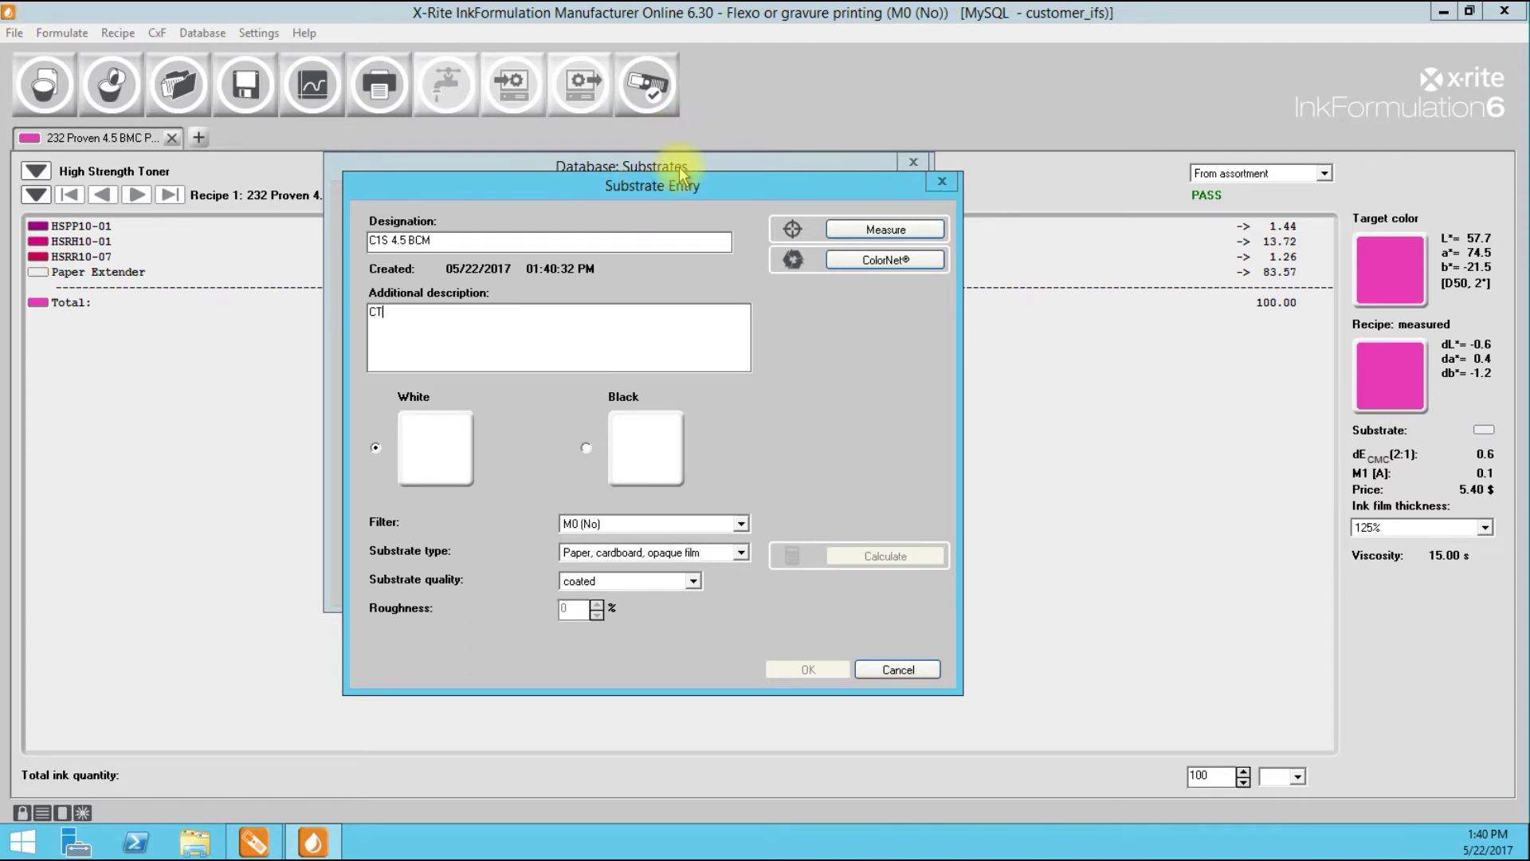
drag(682, 174, 687, 170)
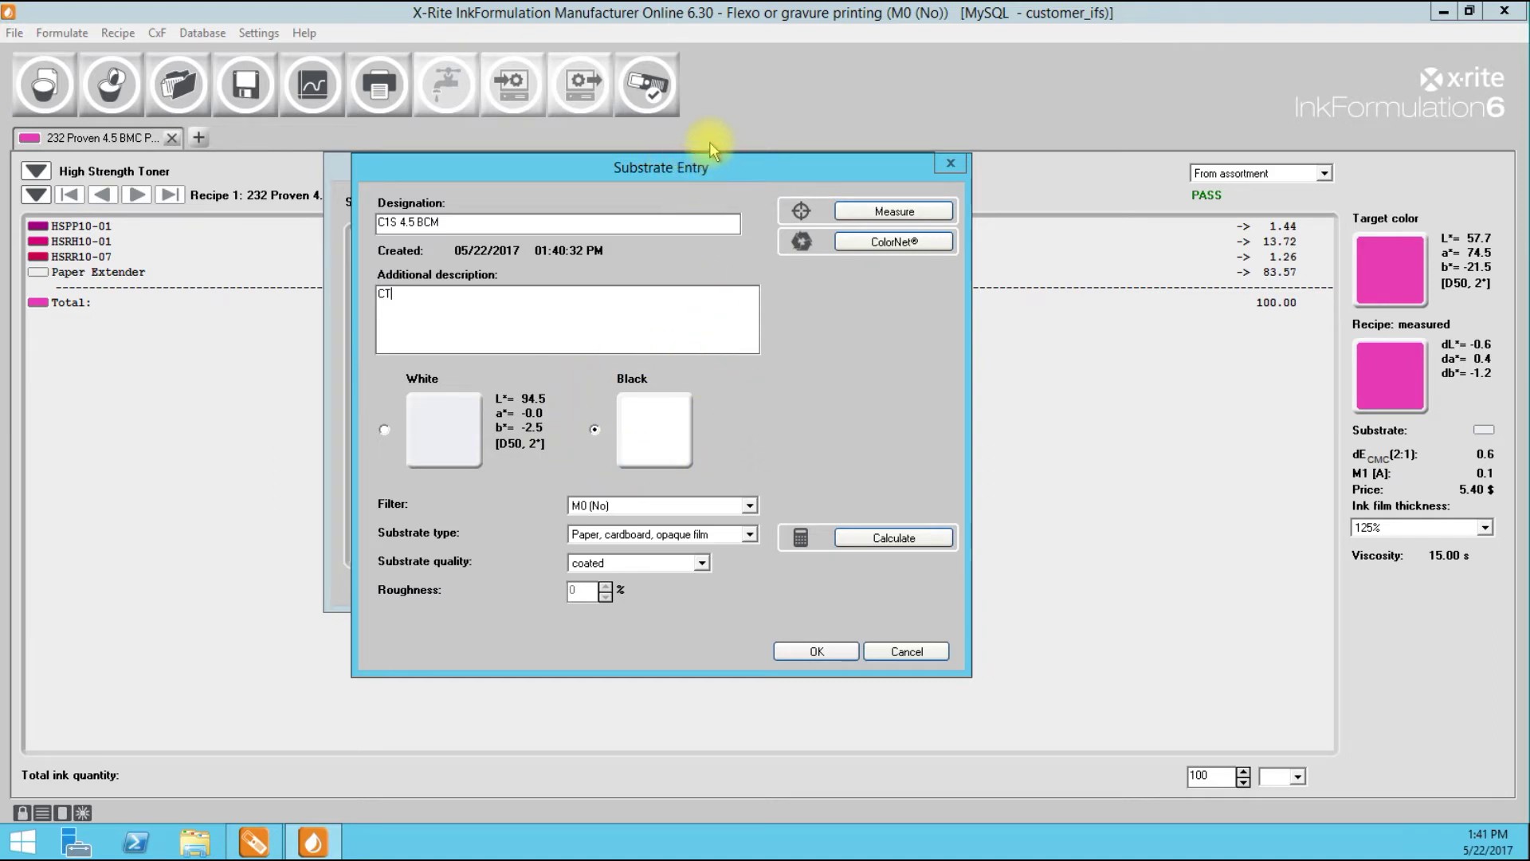
Keep the substrate as paper, cardboard, opaque film with coated quality and start the roughness calculation
drag(710, 141, 725, 121)
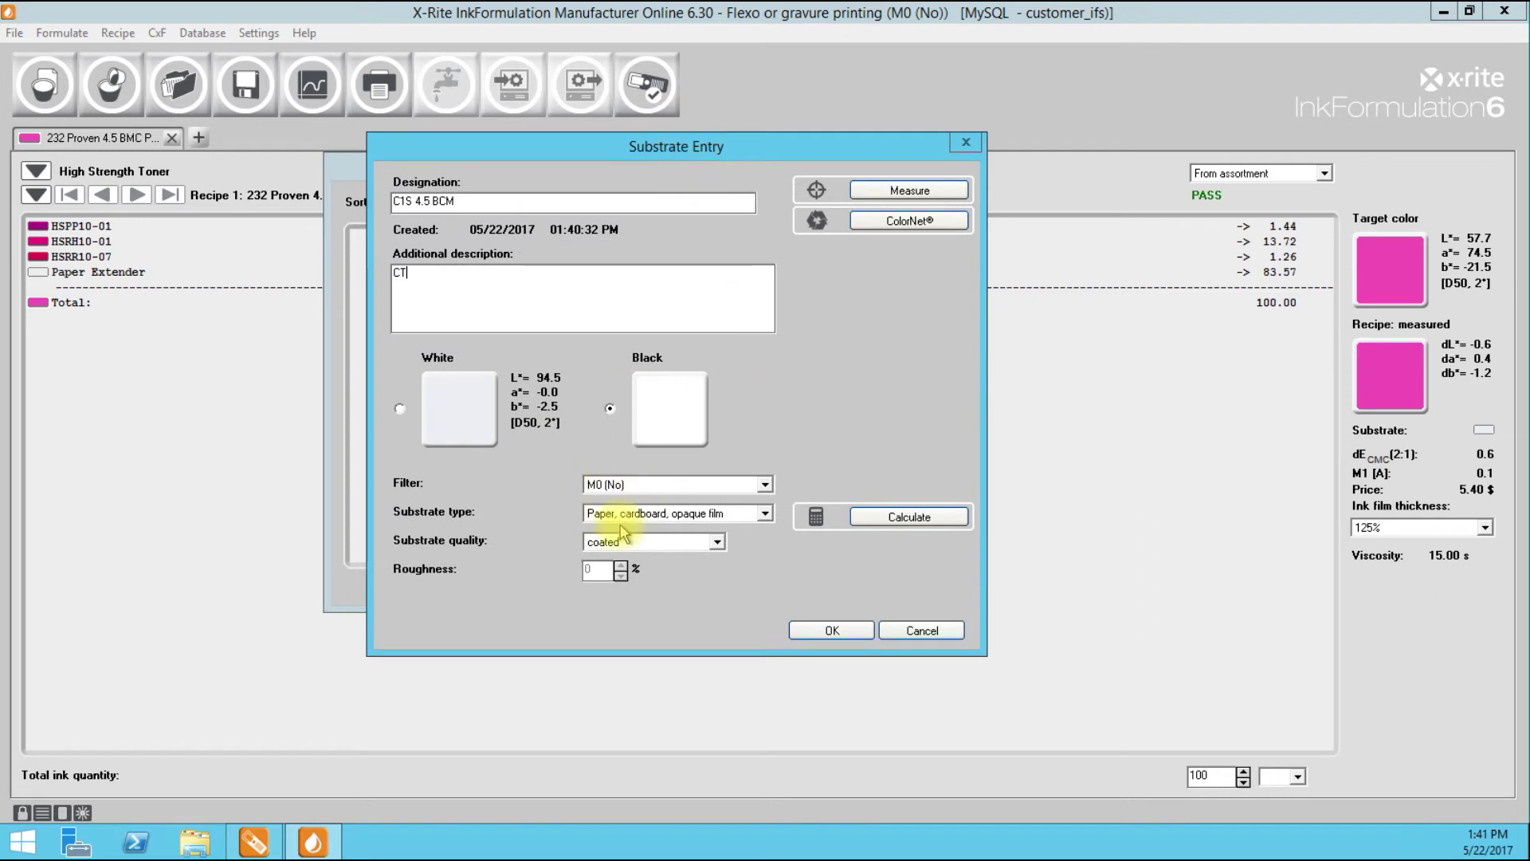
click(766, 514)
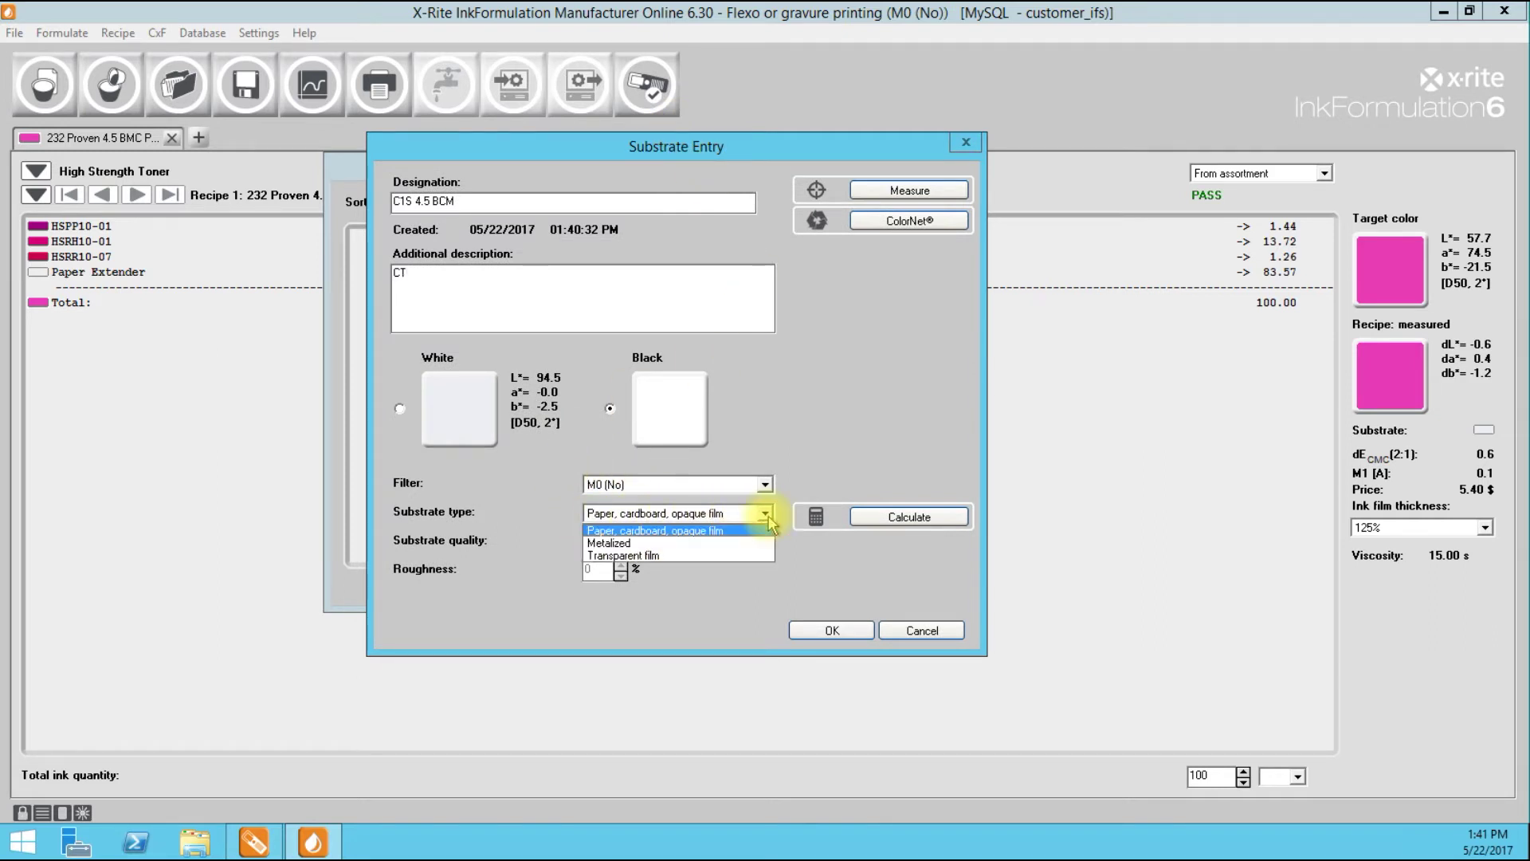
click(824, 544)
click(718, 542)
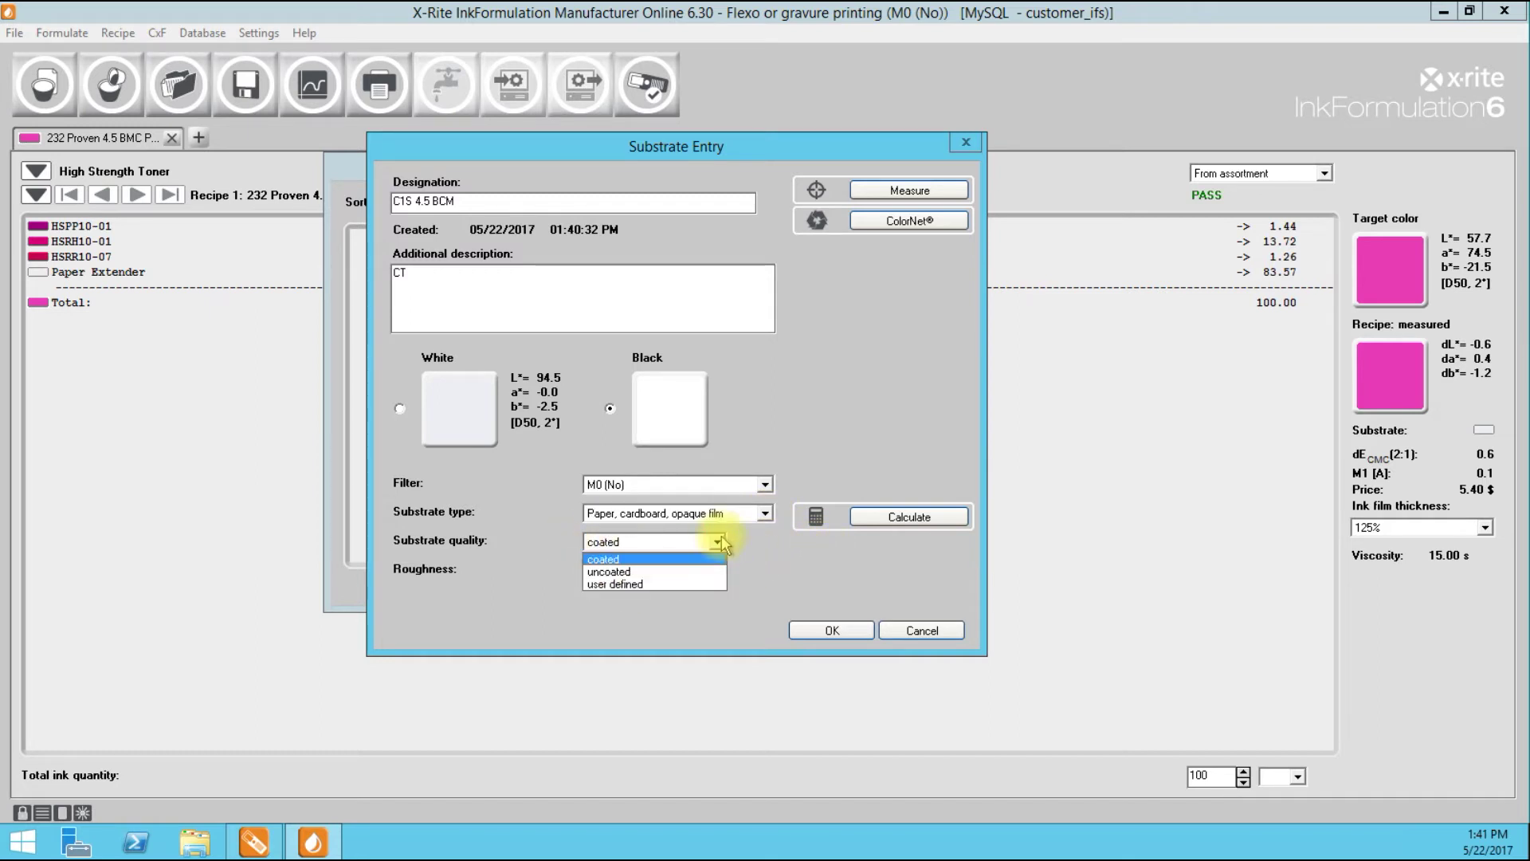
click(770, 550)
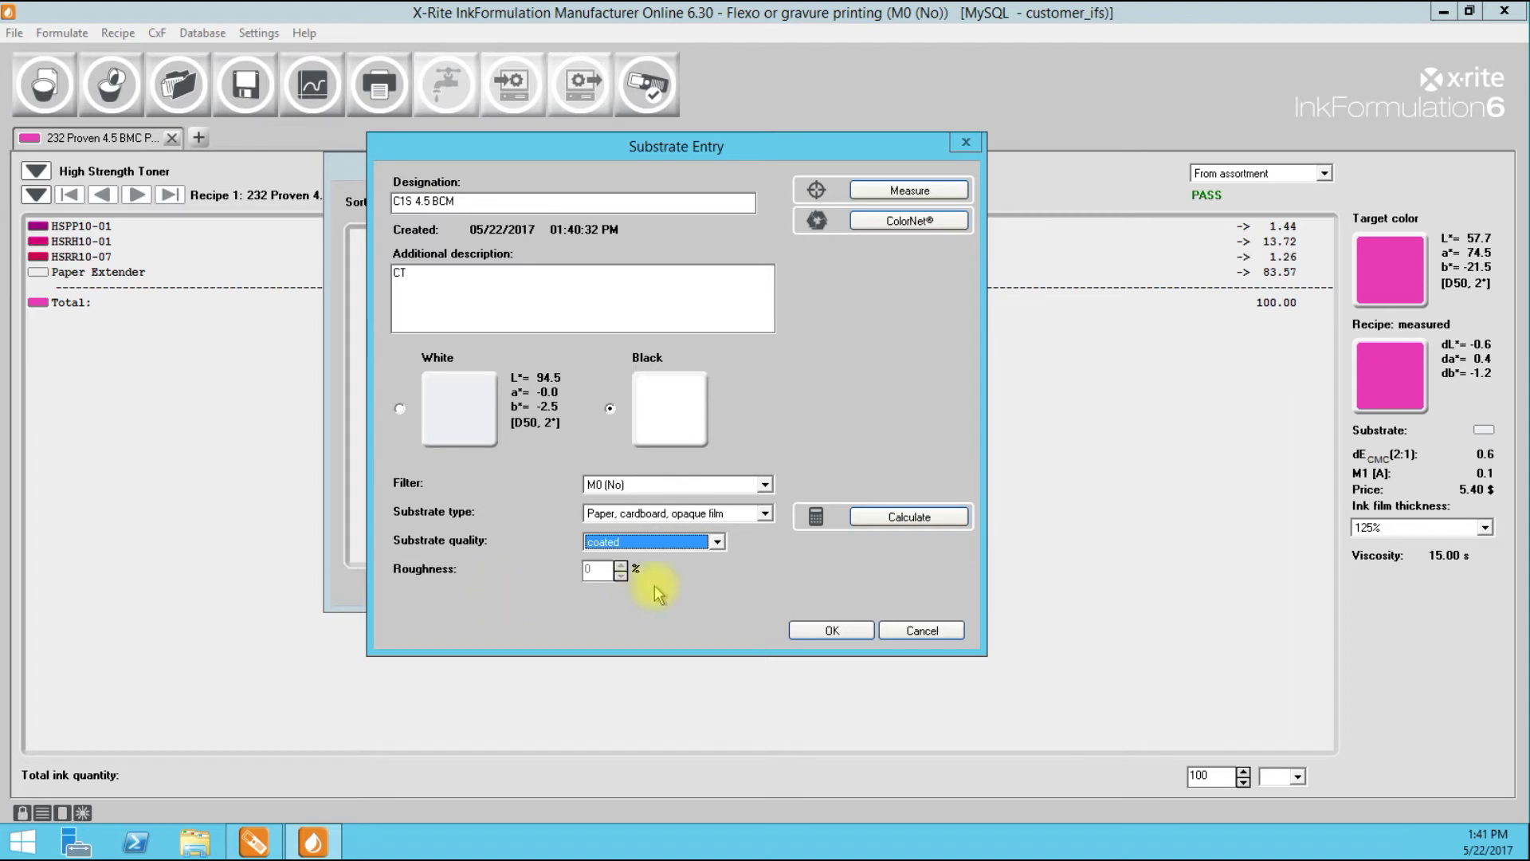
click(910, 519)
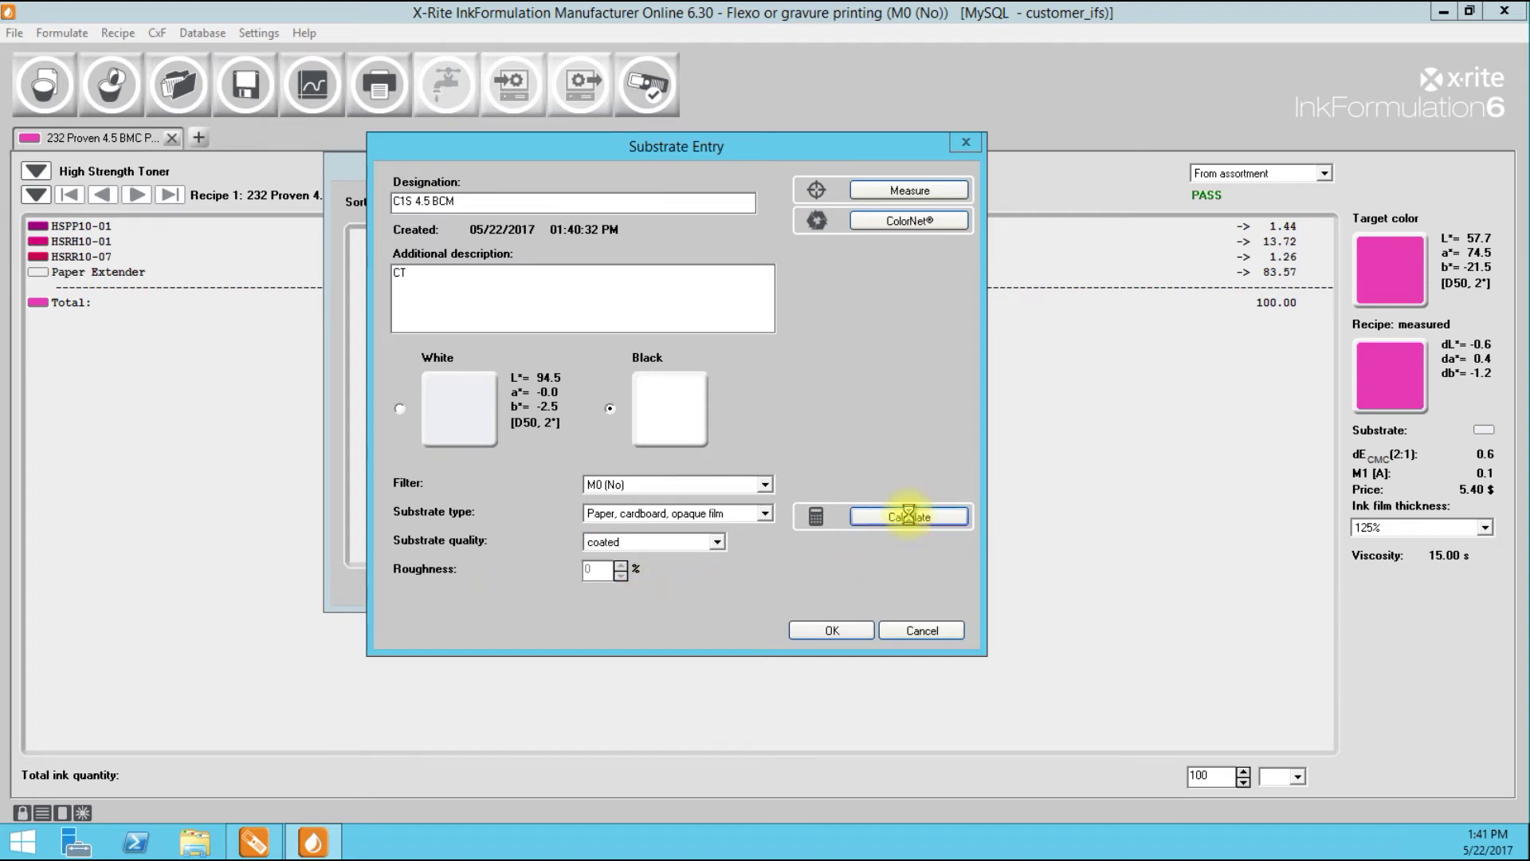
Use the High Strength Toner assortment, name the recipe 232, and add Paper Extender, HSRH10-01, HSPP10-01, HSRR10-07
click(558, 332)
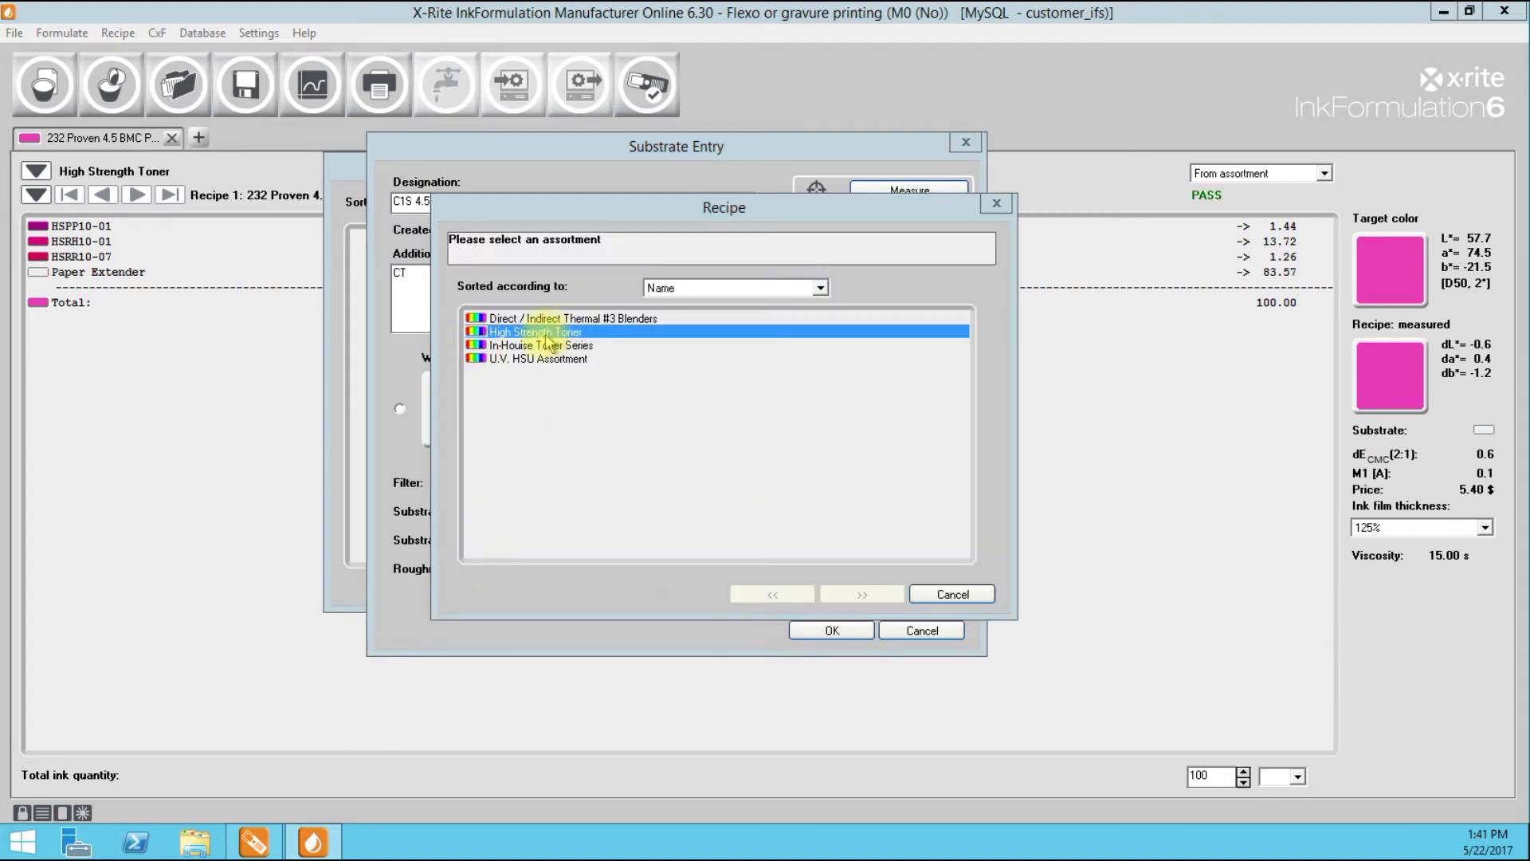
click(882, 597)
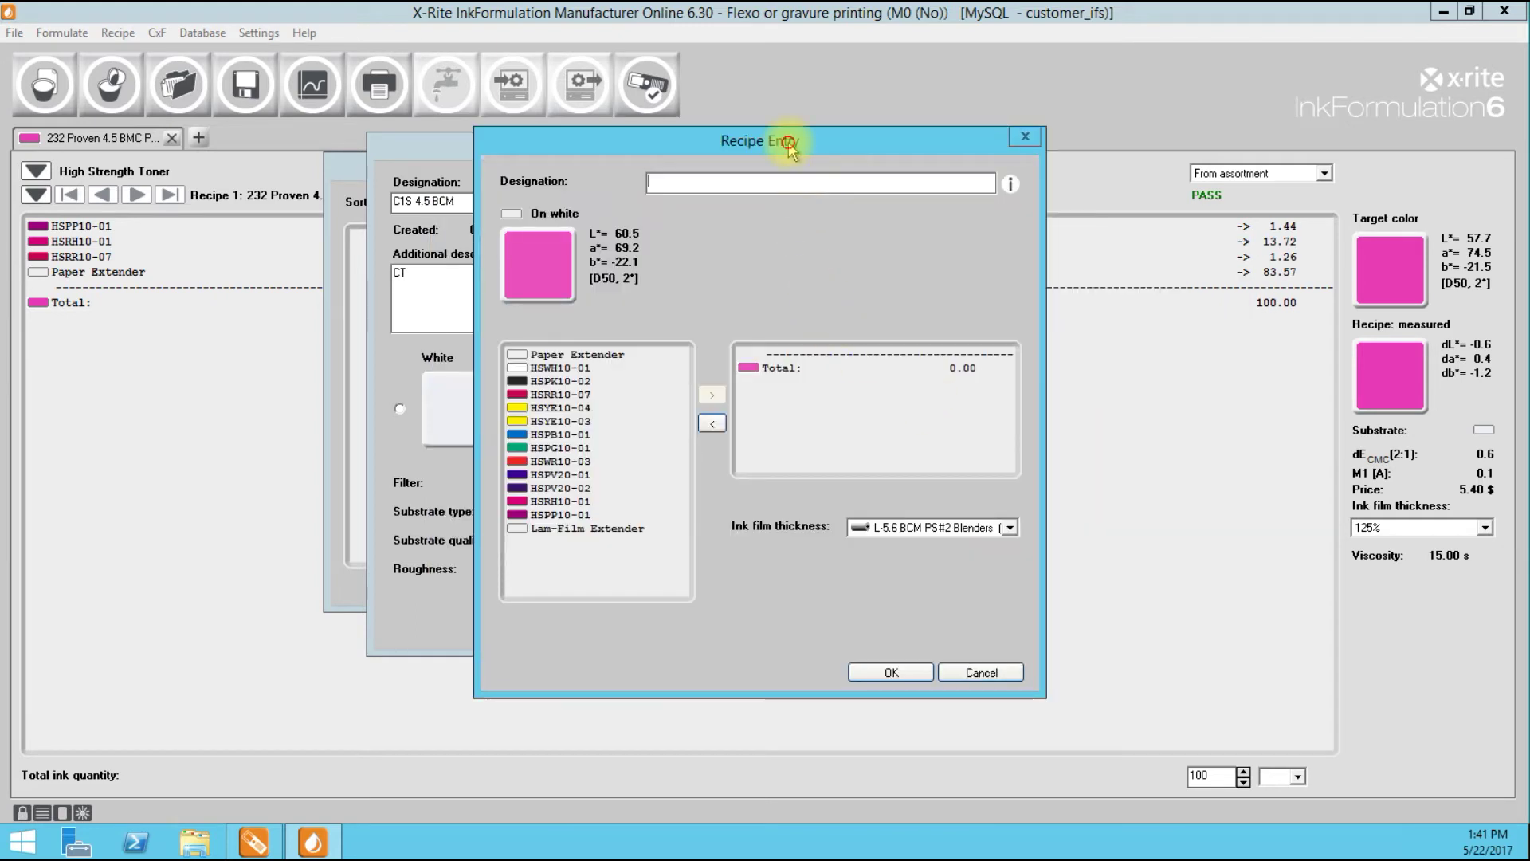
drag(787, 146, 745, 142)
click(714, 177)
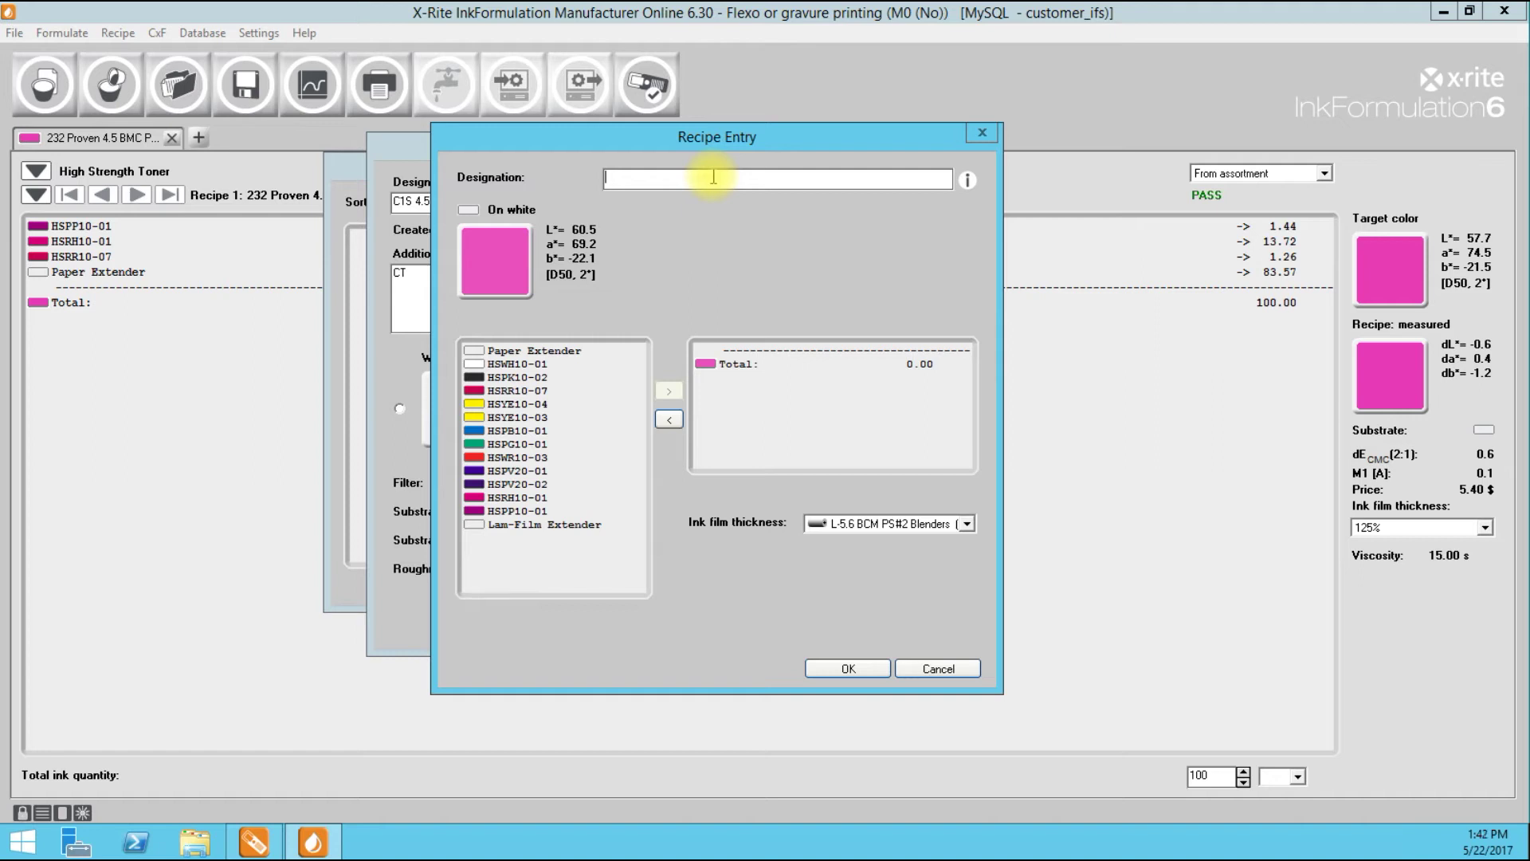
text(232)
drag(738, 137, 774, 137)
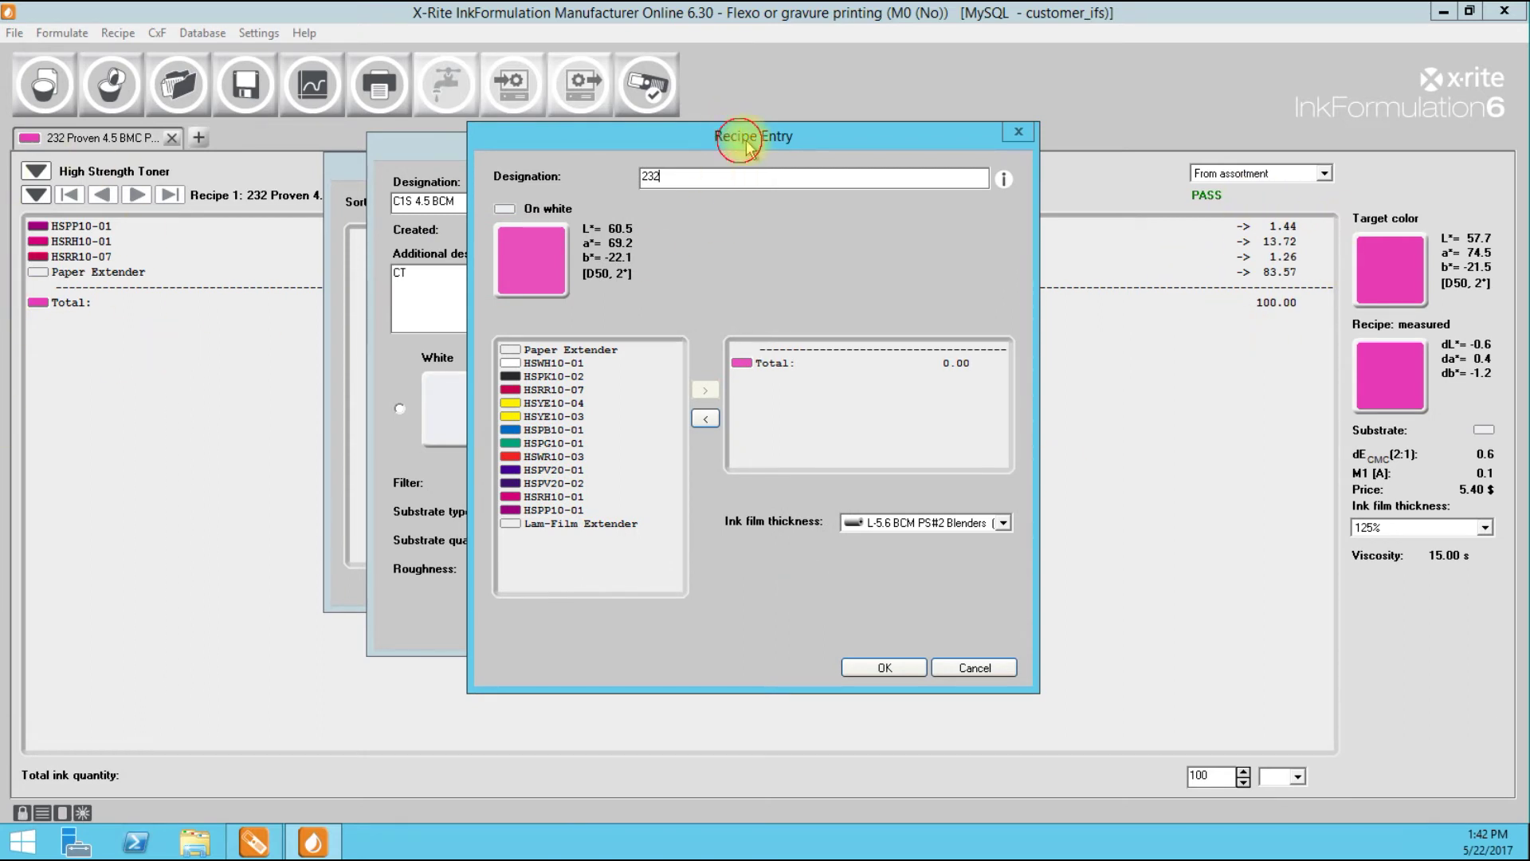
drag(748, 148, 755, 147)
double_click(607, 349)
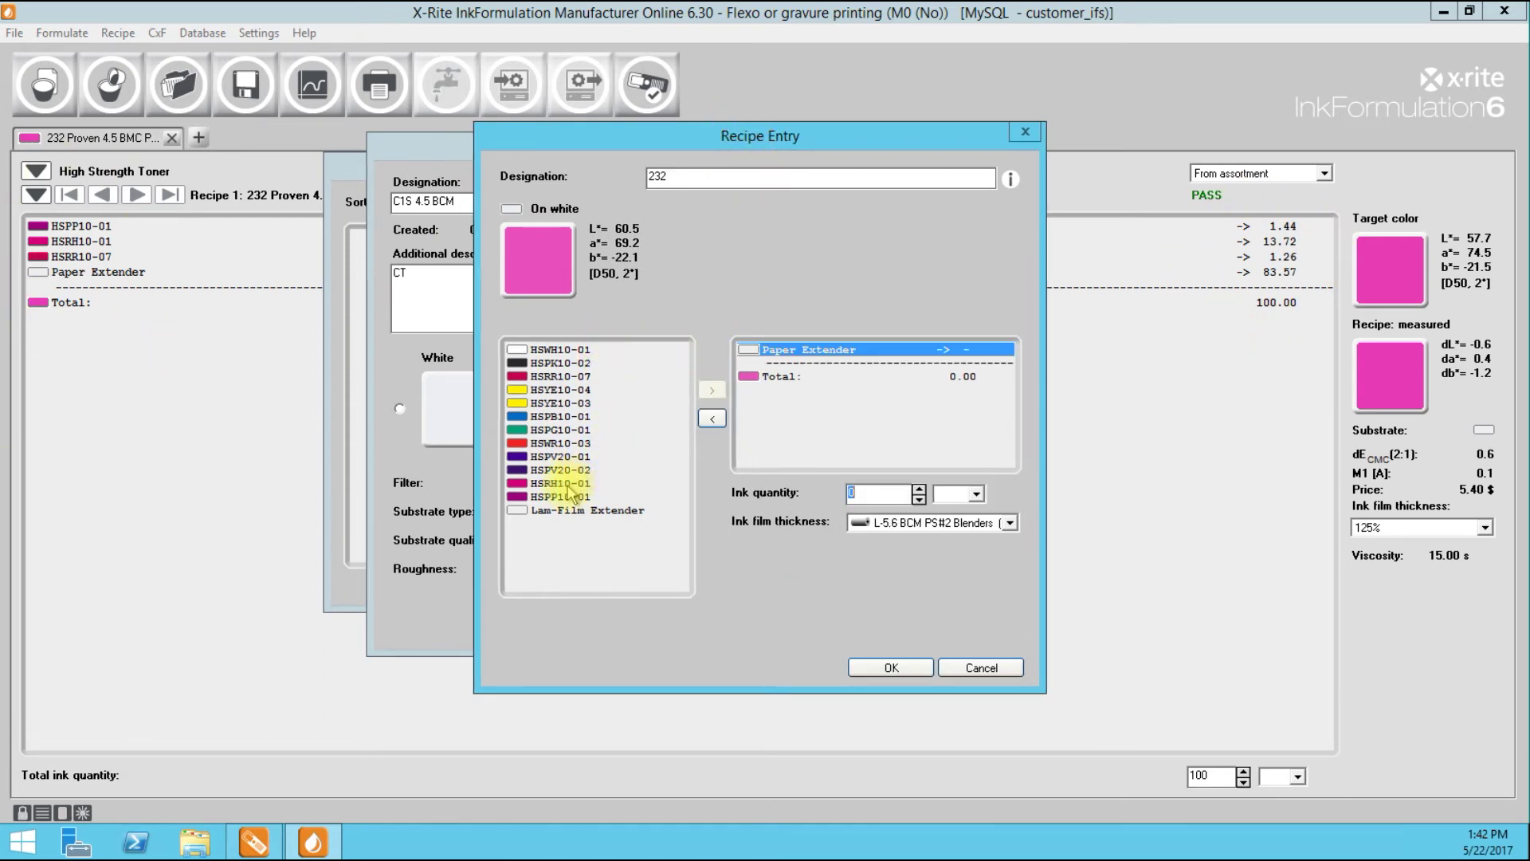
double_click(569, 485)
double_click(558, 483)
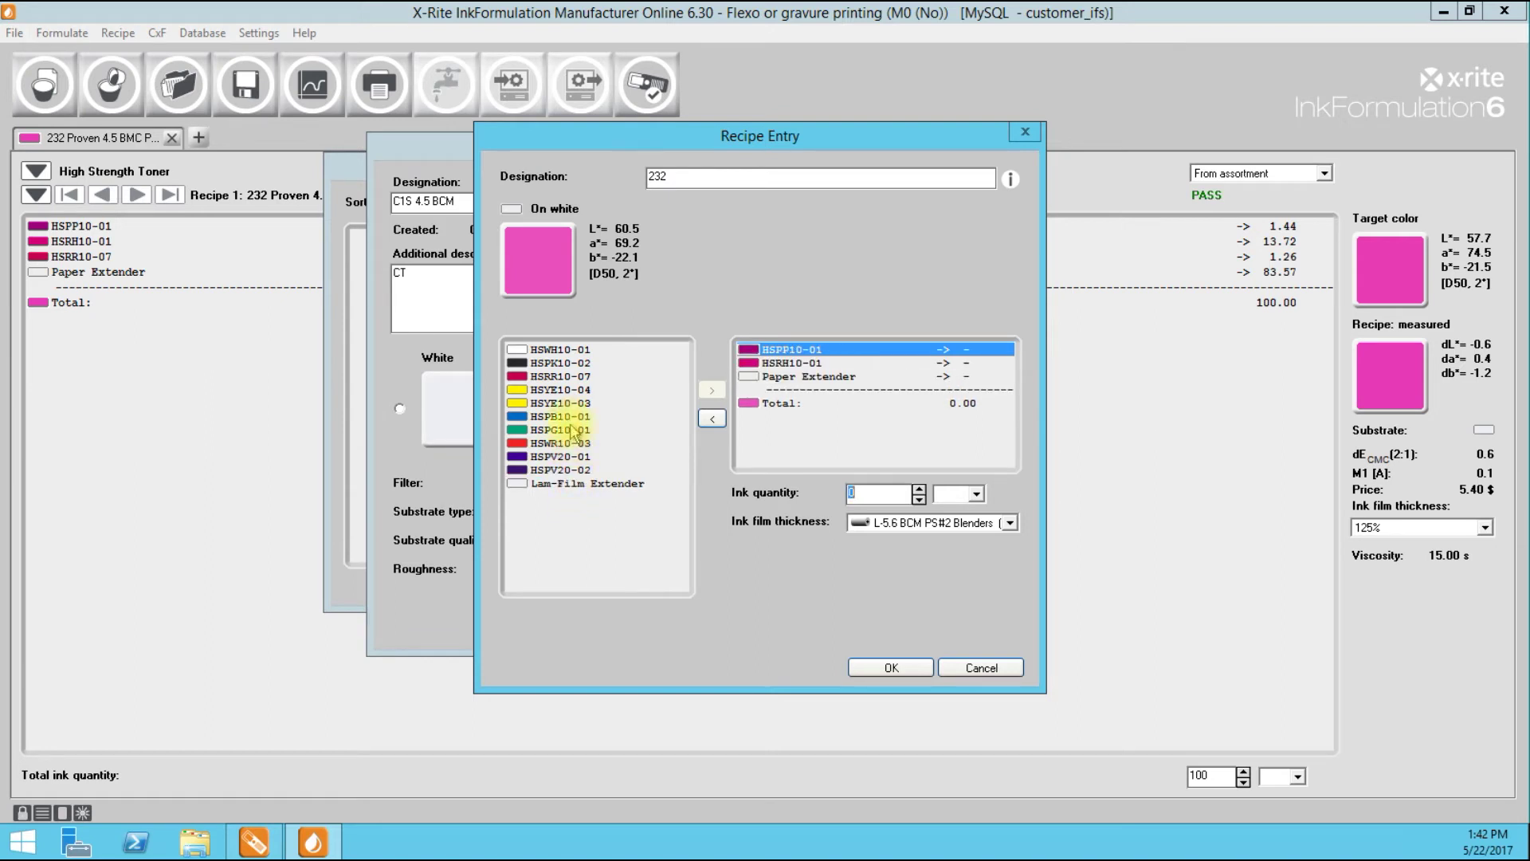
double_click(567, 376)
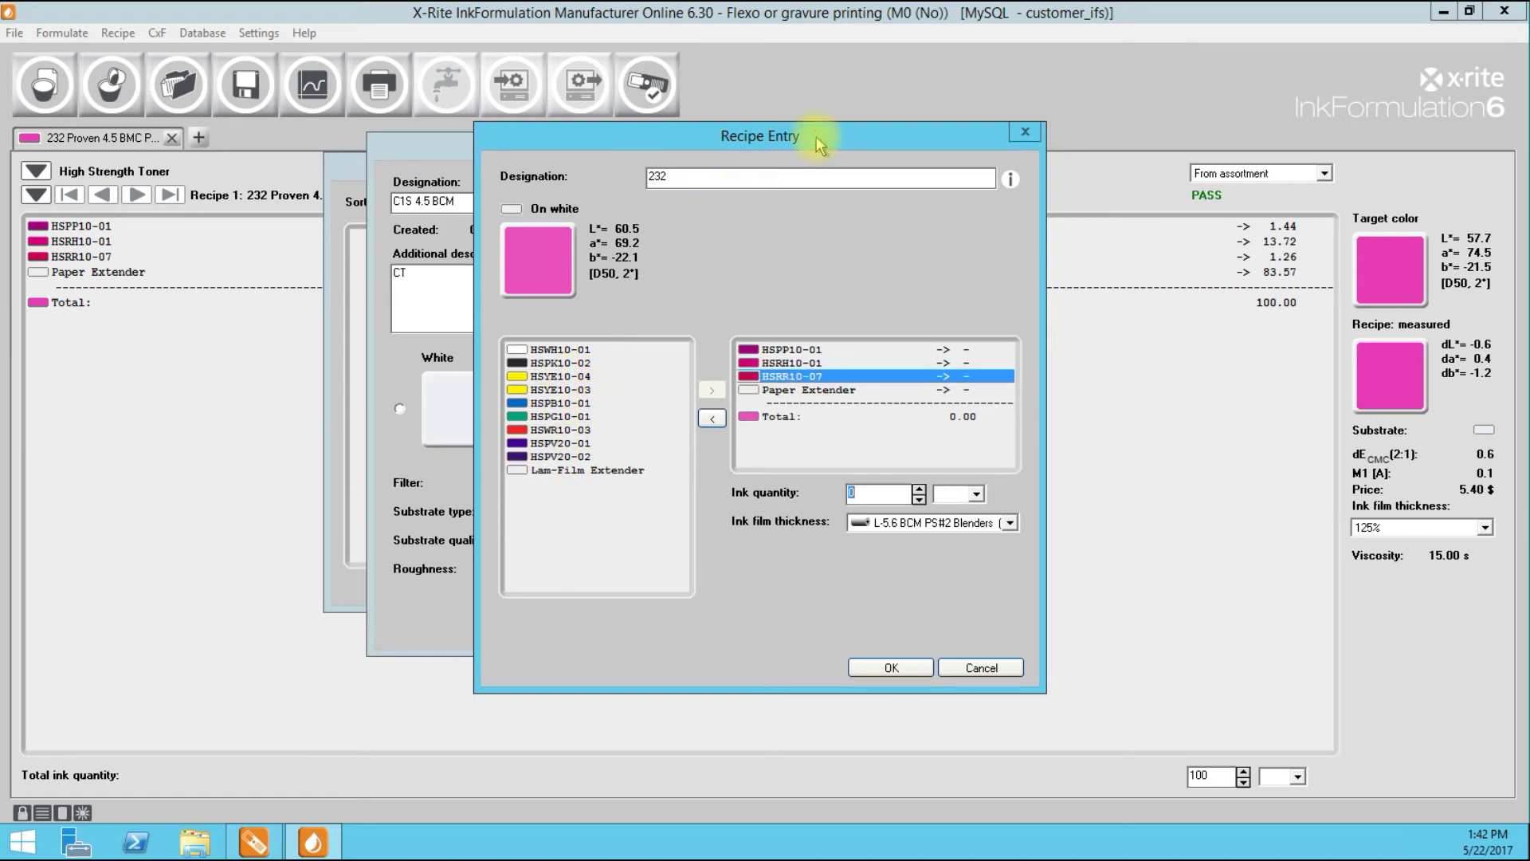
Enter ink quantities: Paper Extender 83.57, HSRR10-07 1.26, HSRH10-01 13.72, HSPP10-01 1.44
click(829, 392)
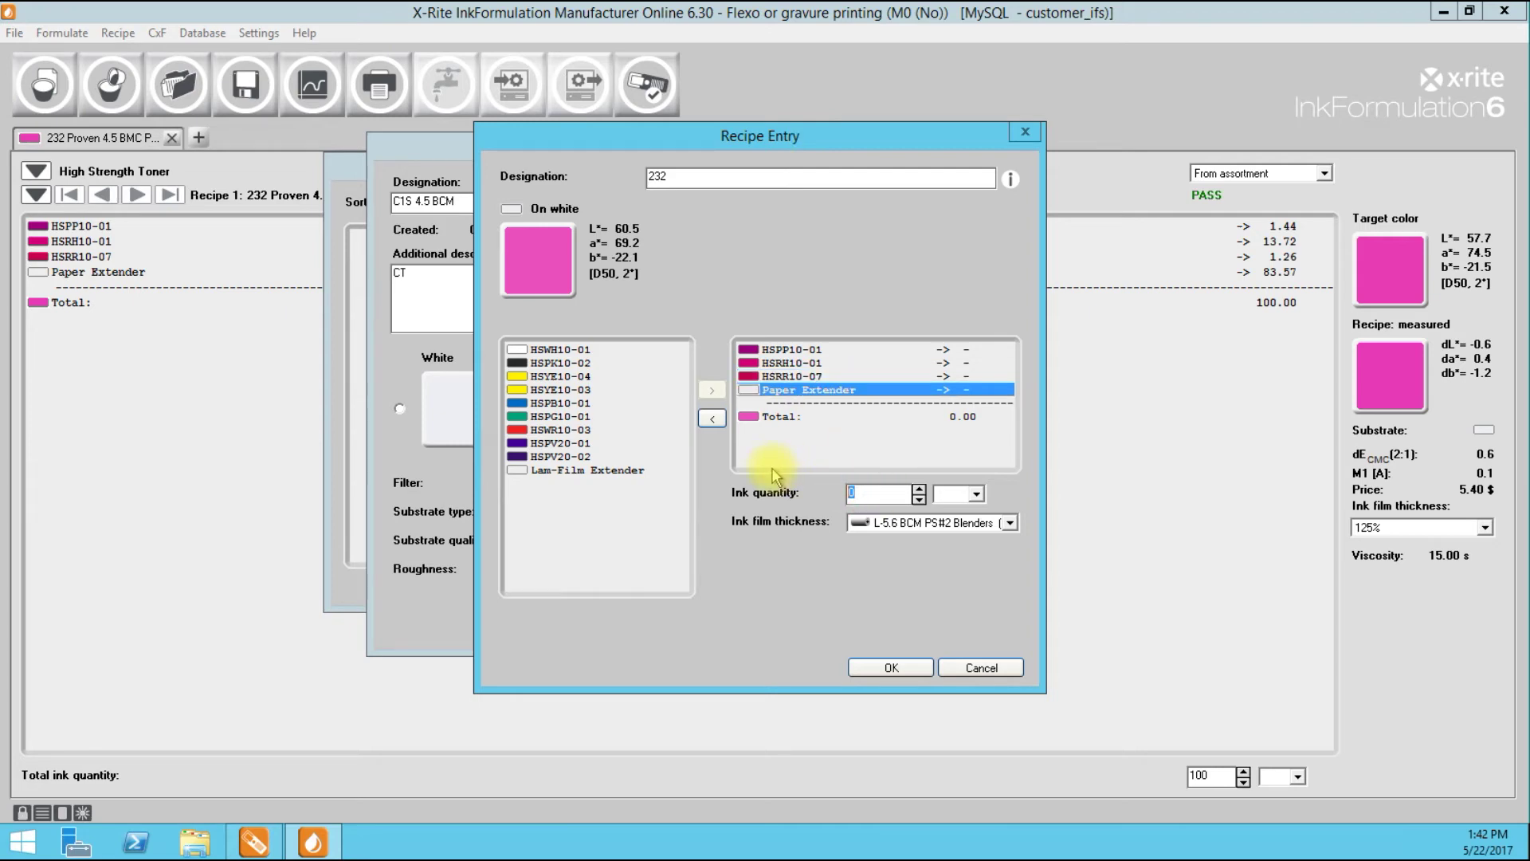
text(83.57)
click(824, 377)
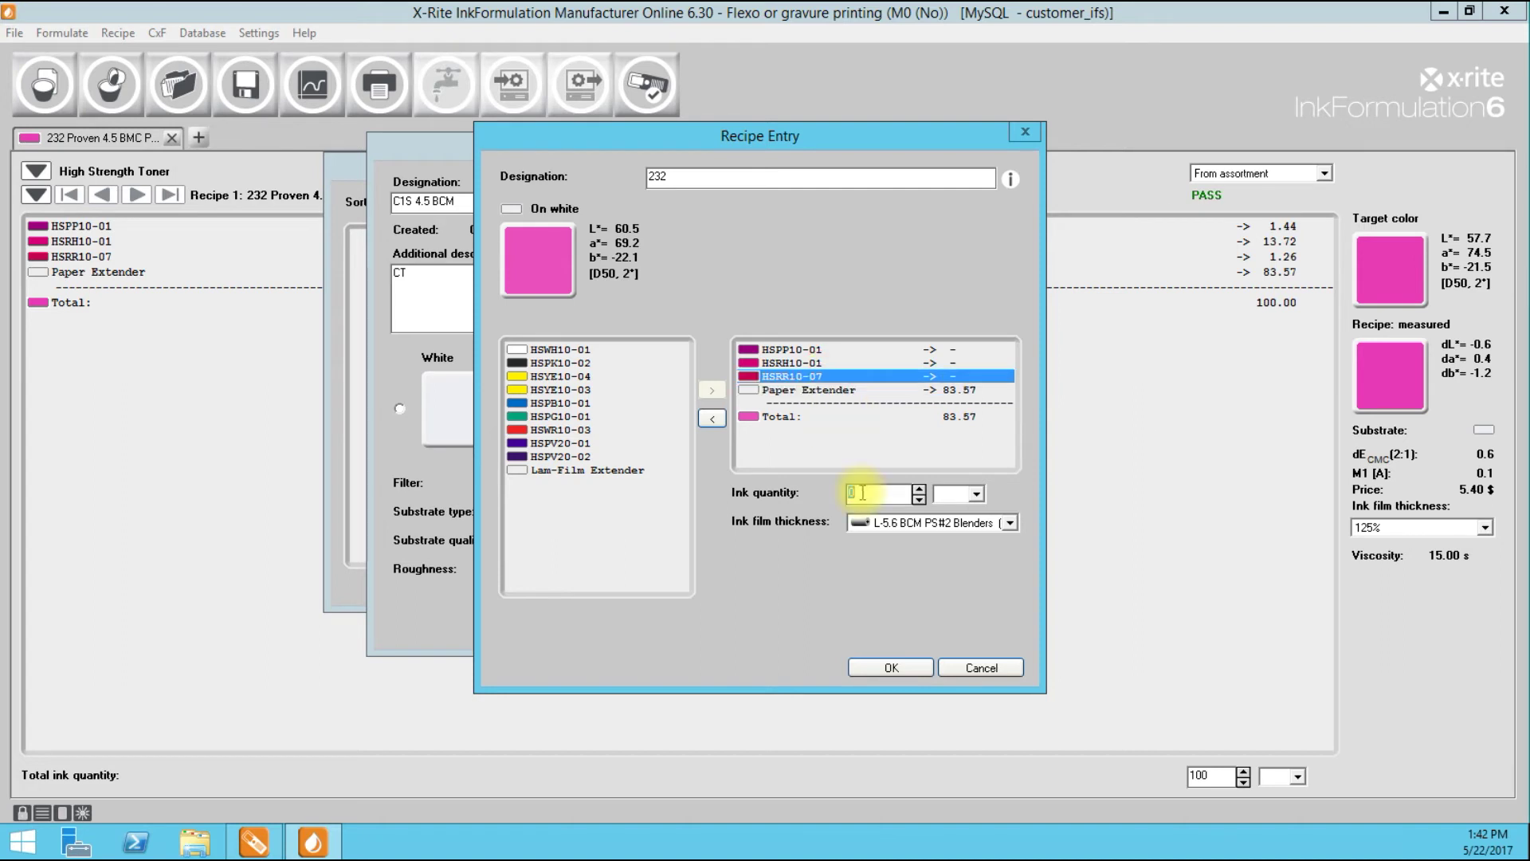
click(865, 493)
text(1.26)
click(809, 377)
click(808, 364)
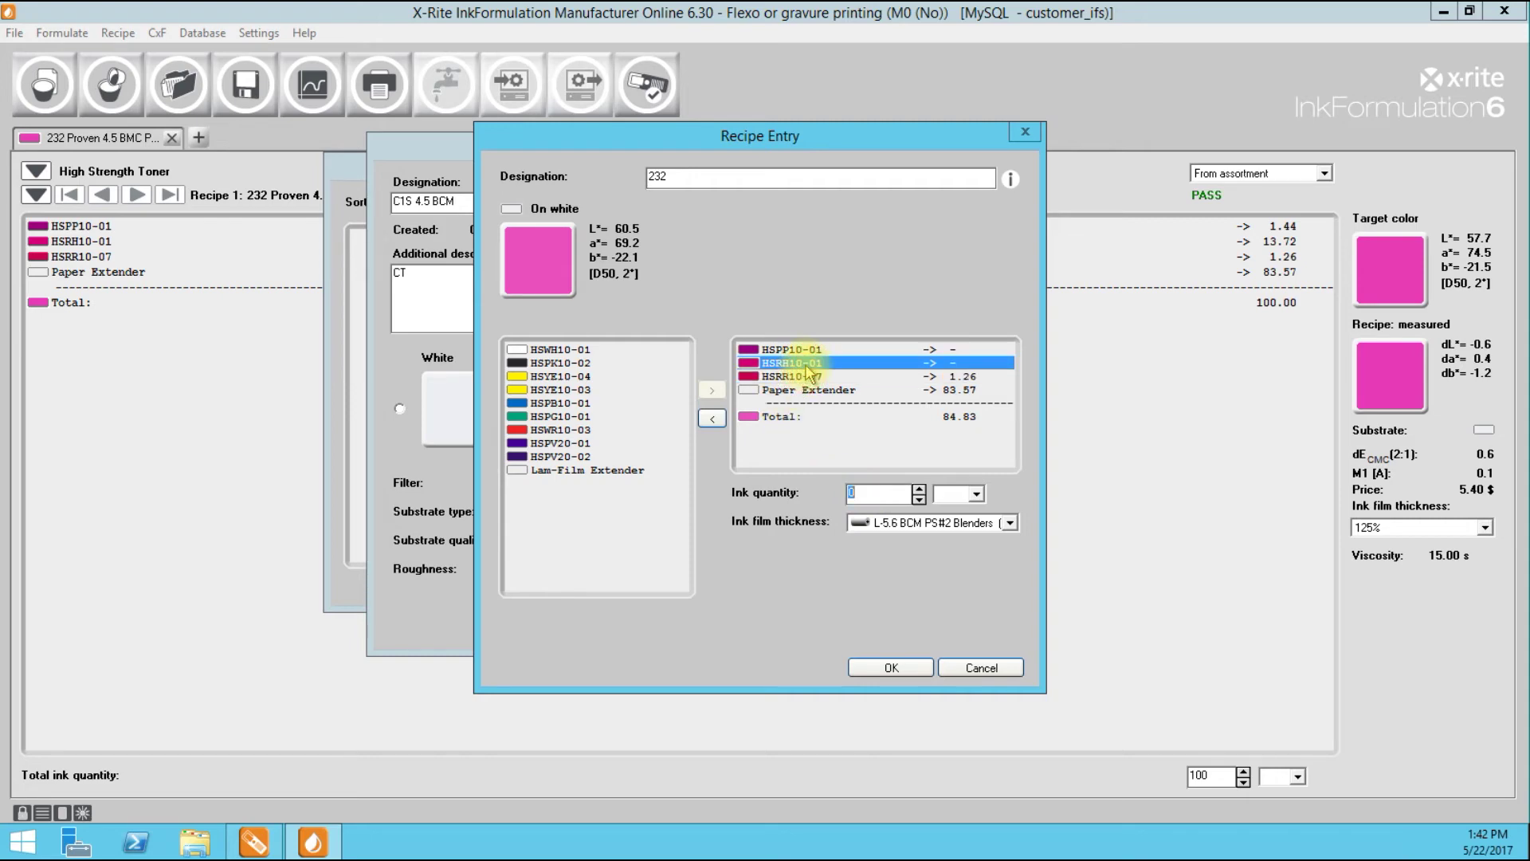
text(13)
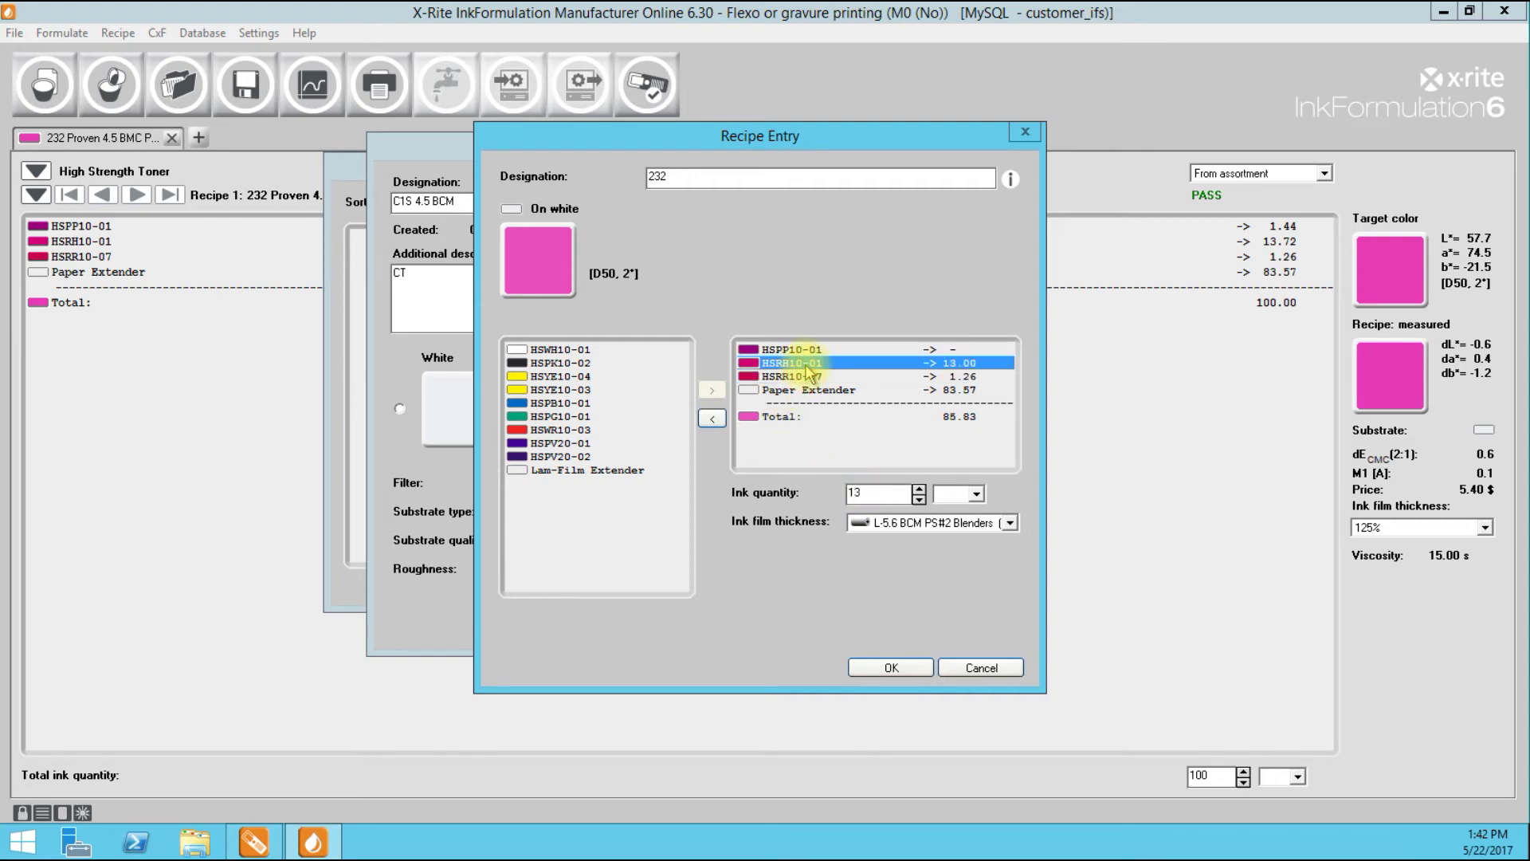
text(.72)
click(817, 351)
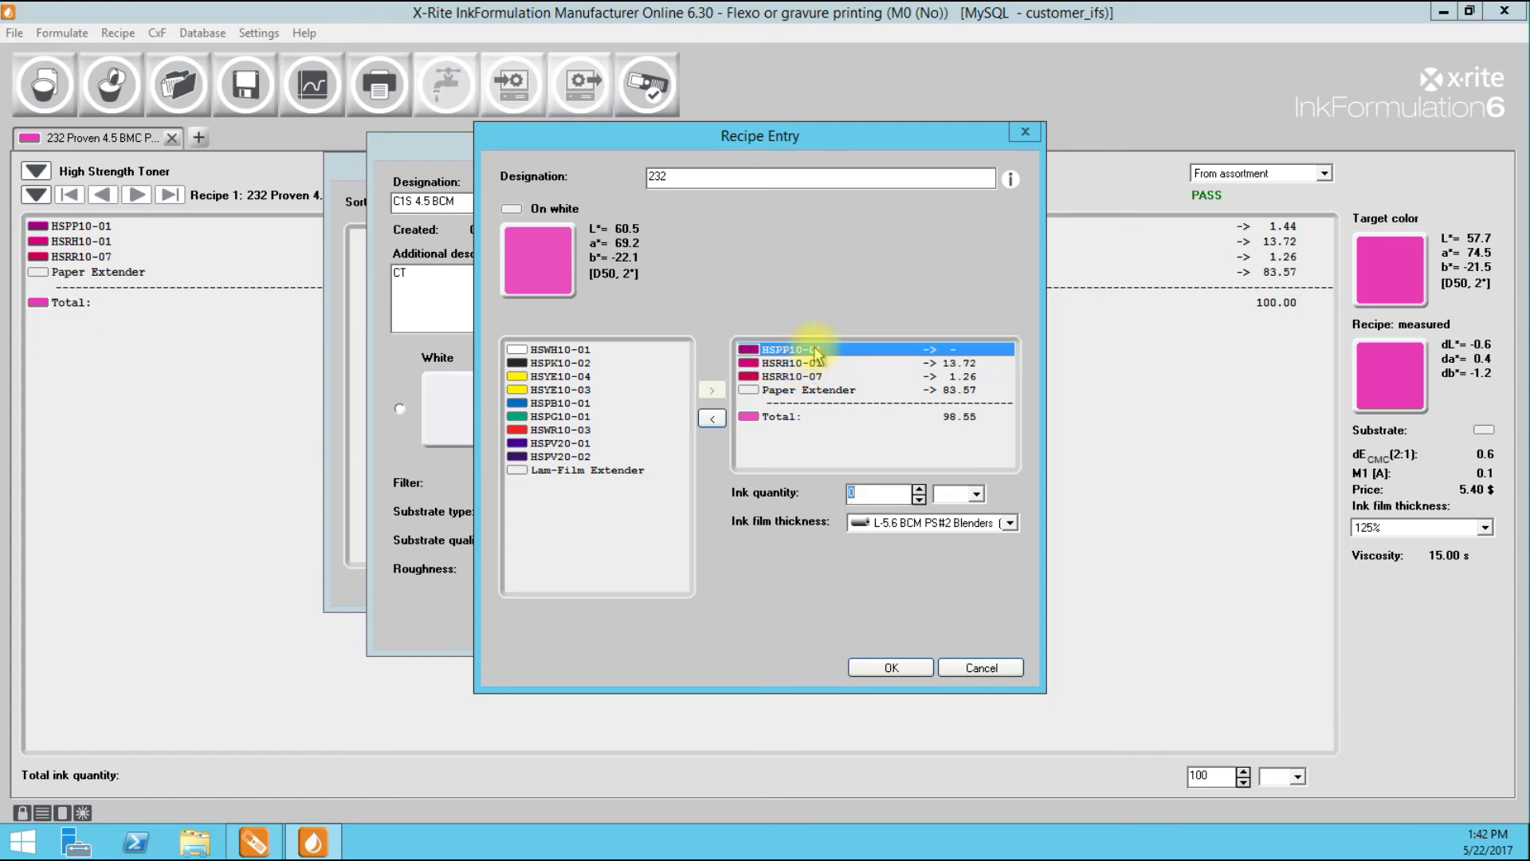
text(1.44)
Set quantities in grams and ink film thickness HST 4.5 BCM C1S (113%), then accept the recipe
click(976, 494)
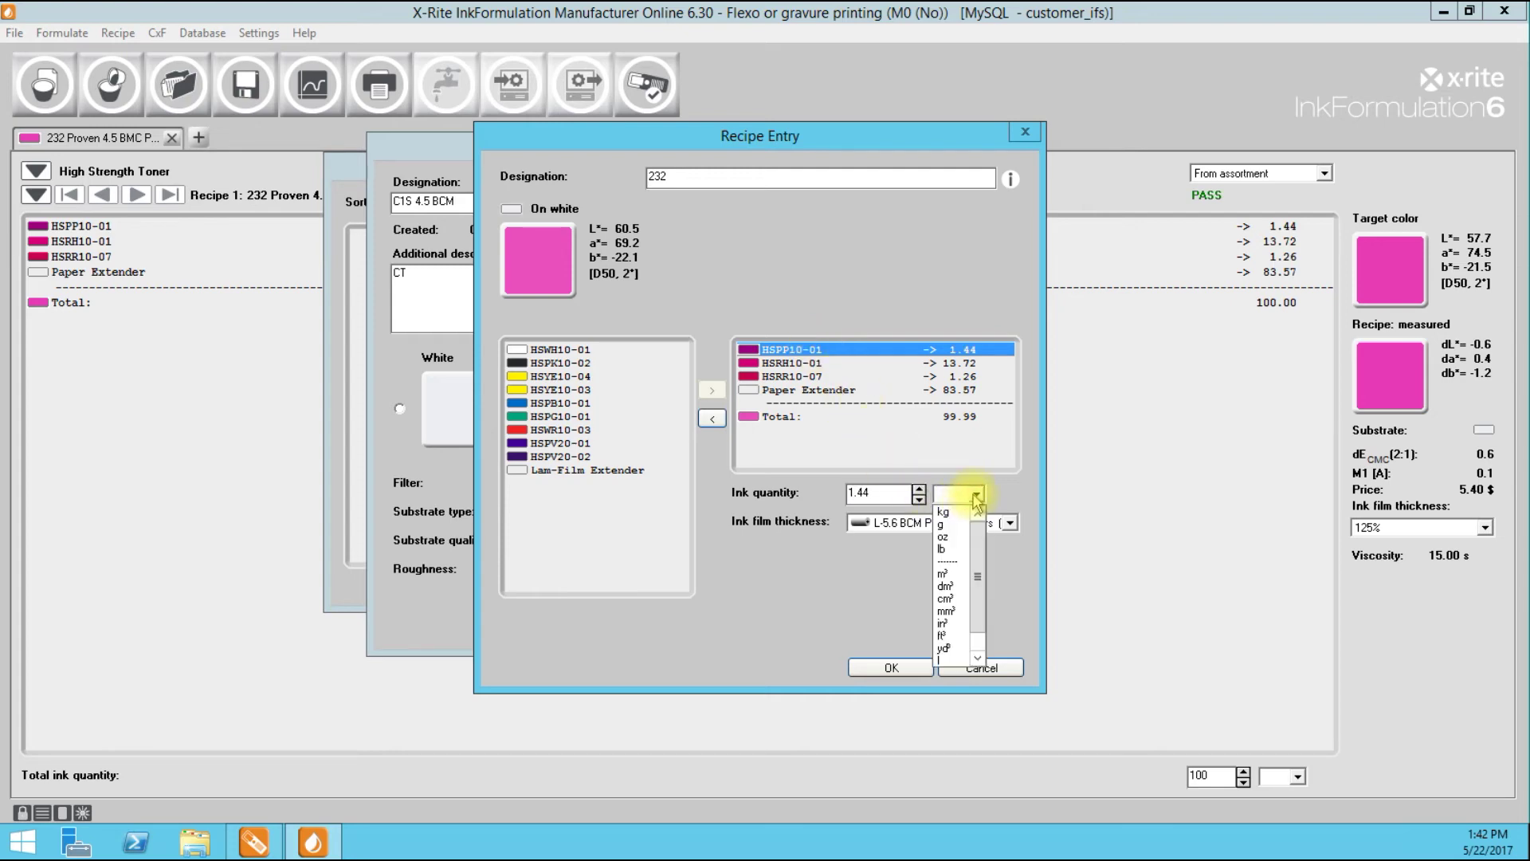
click(956, 524)
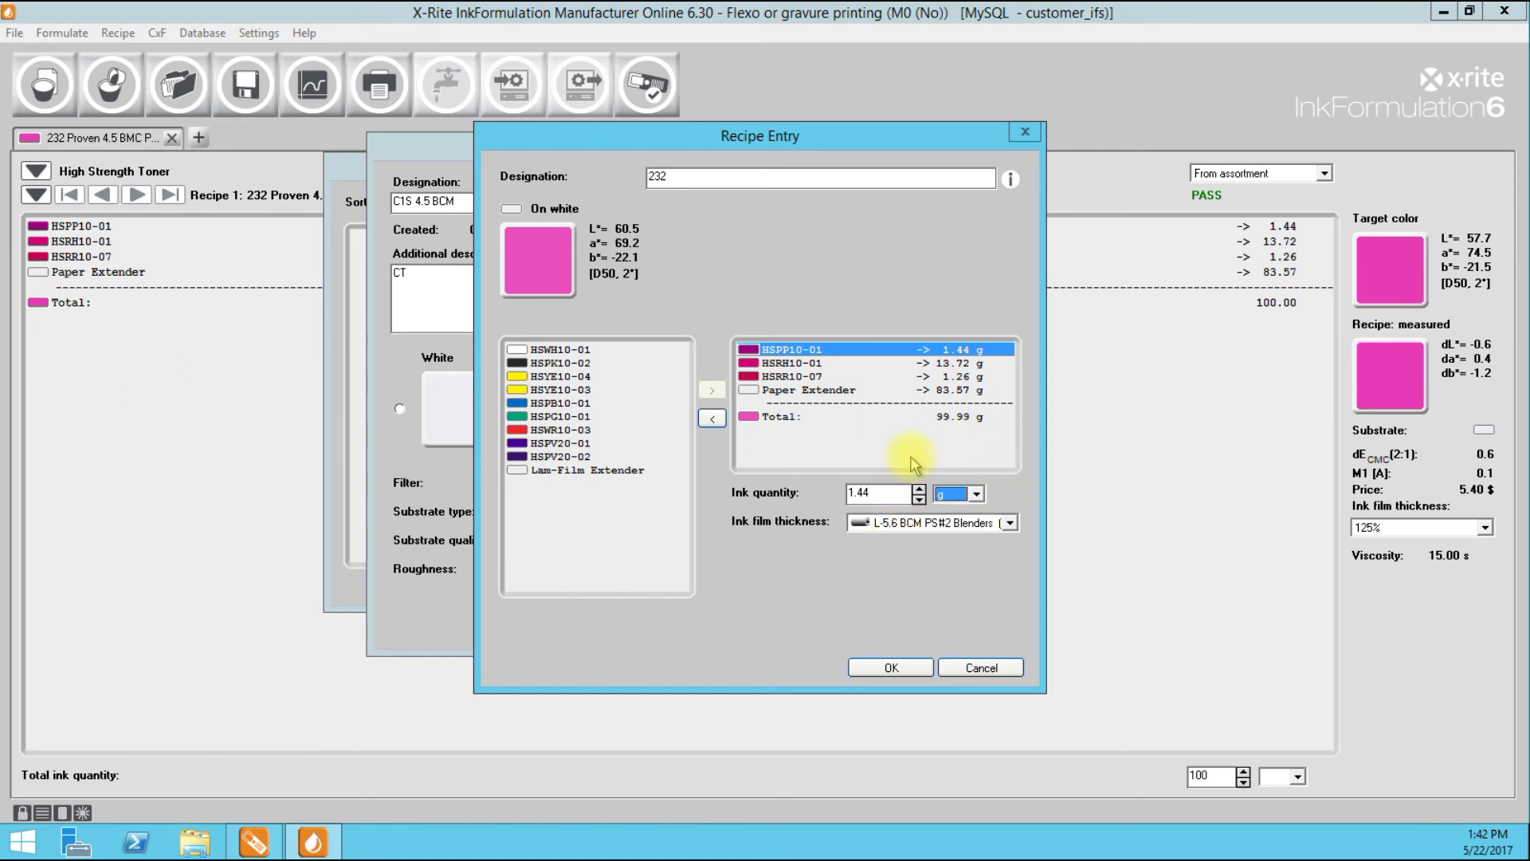
click(1010, 523)
drag(1065, 567, 1065, 628)
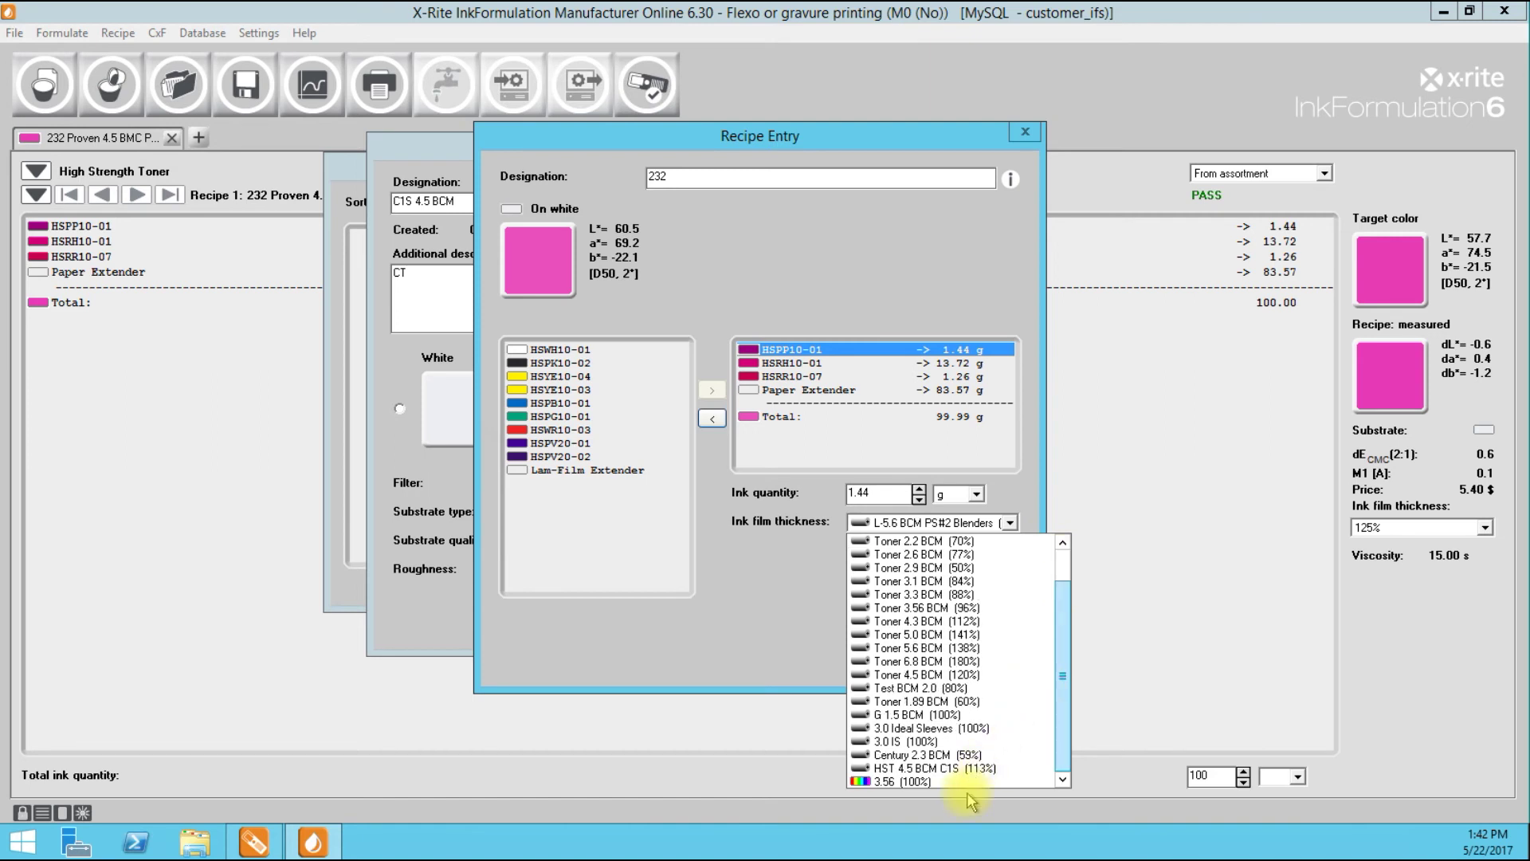
click(969, 768)
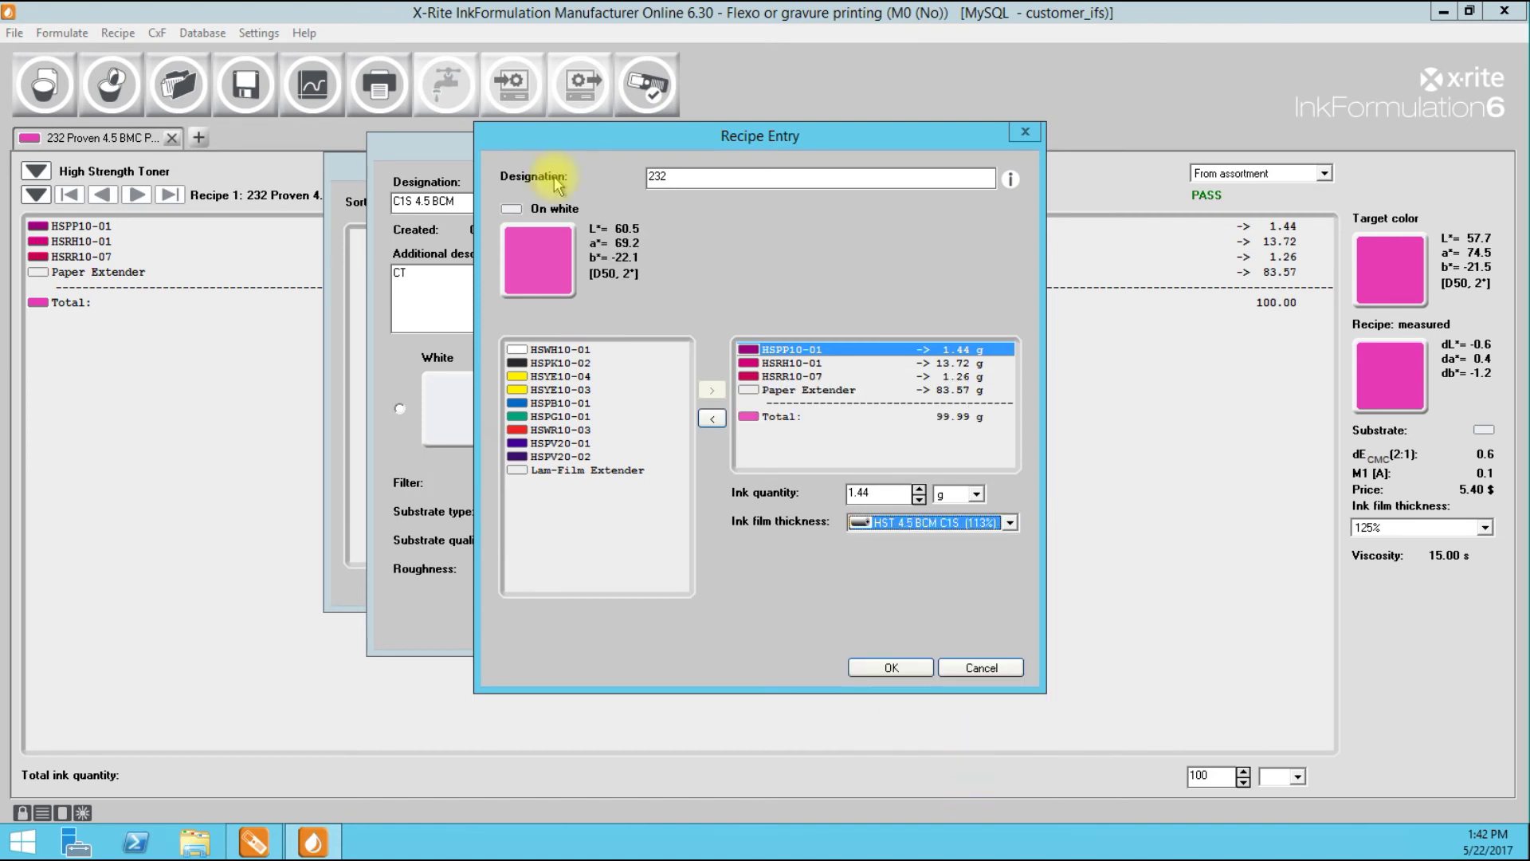
drag(737, 138, 708, 112)
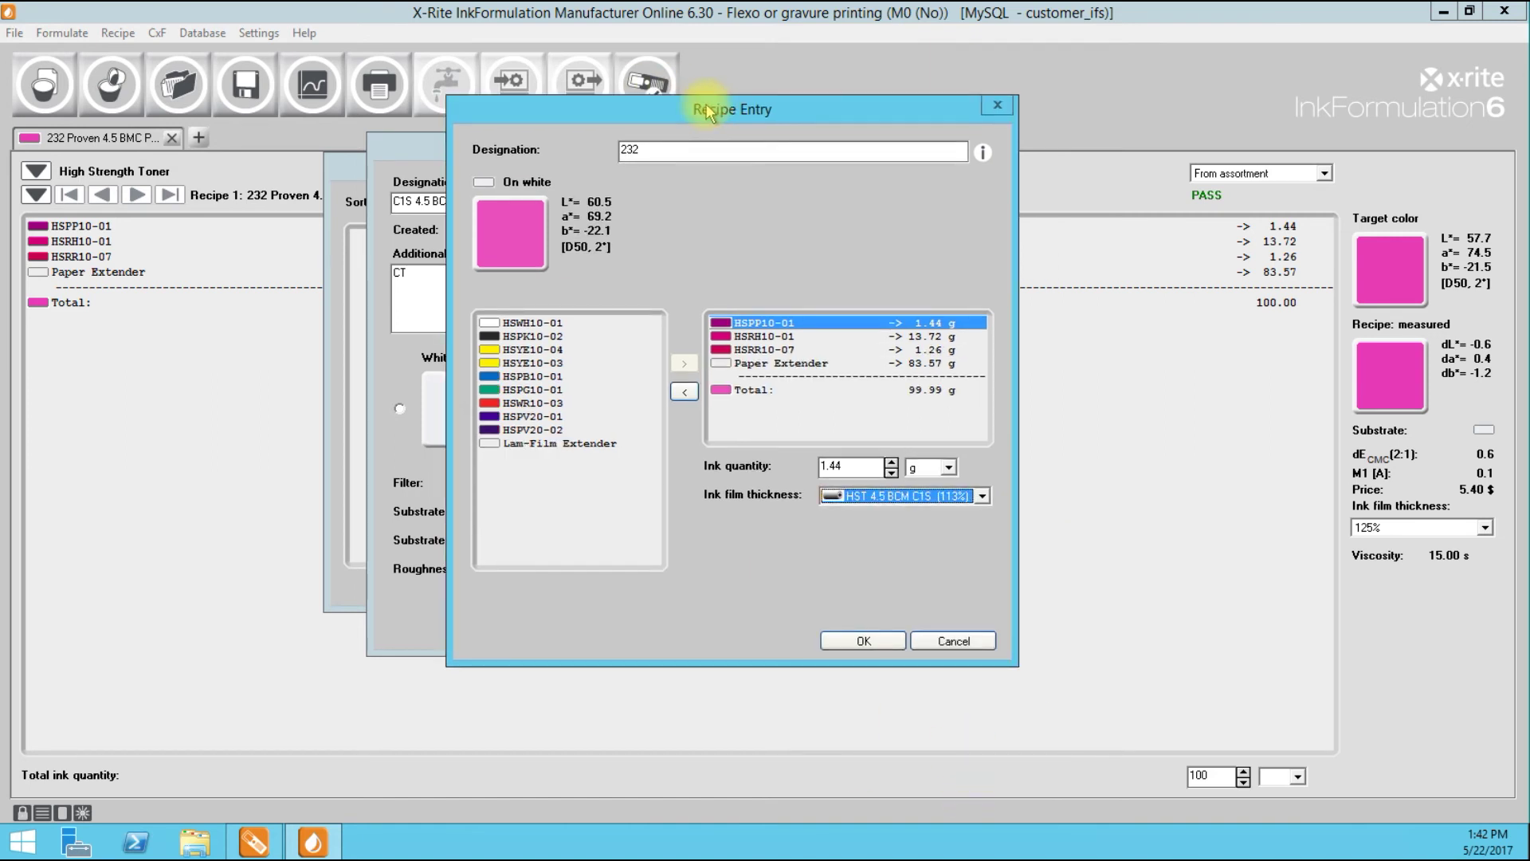
click(878, 642)
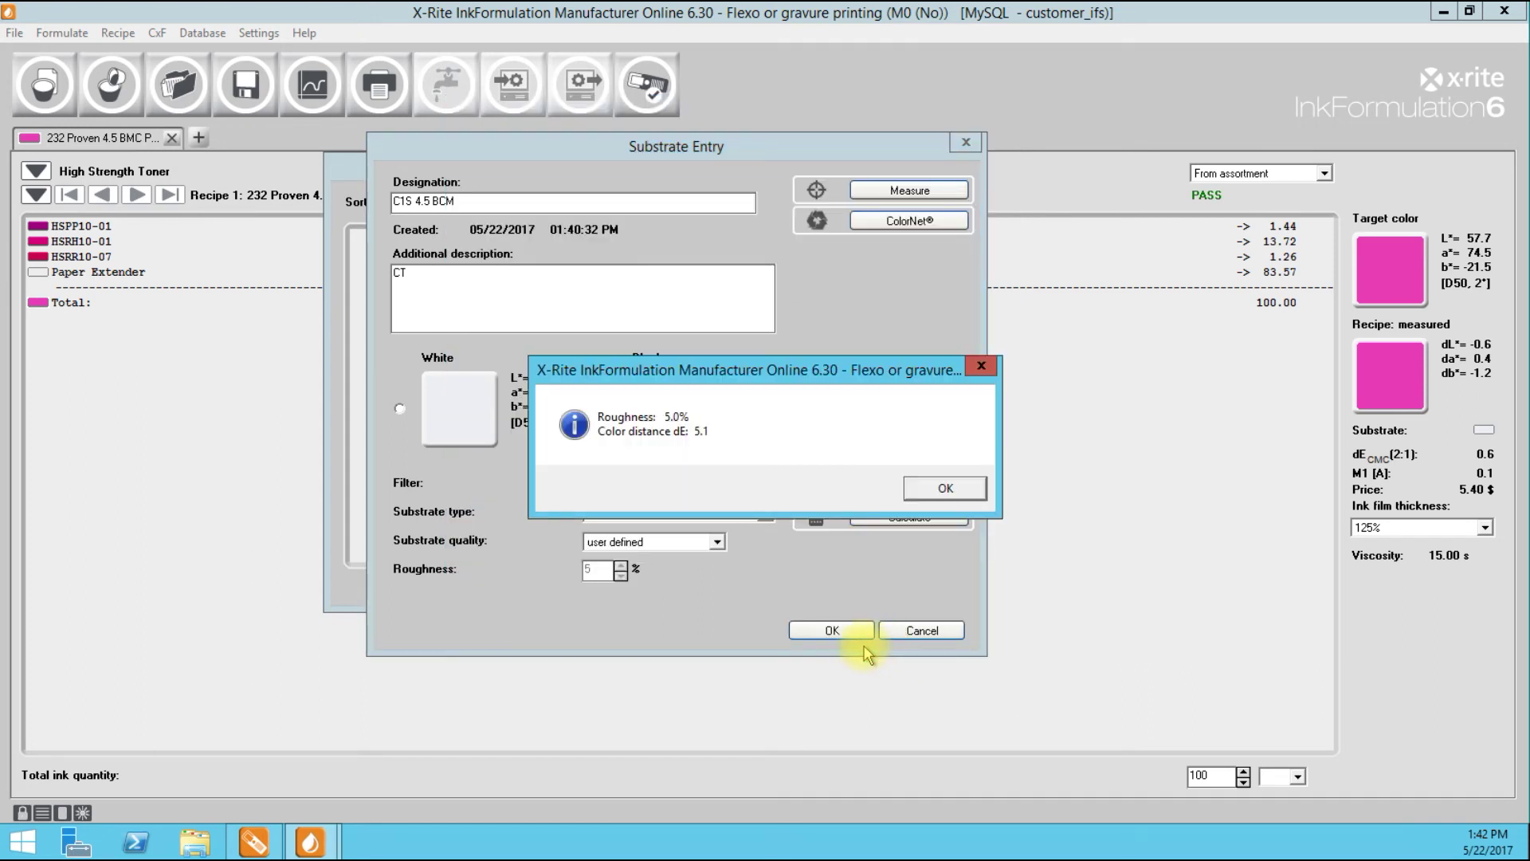
Accept the 5% roughness result, save substrate C1S 4.5 BCM, and close the substrate database
click(946, 488)
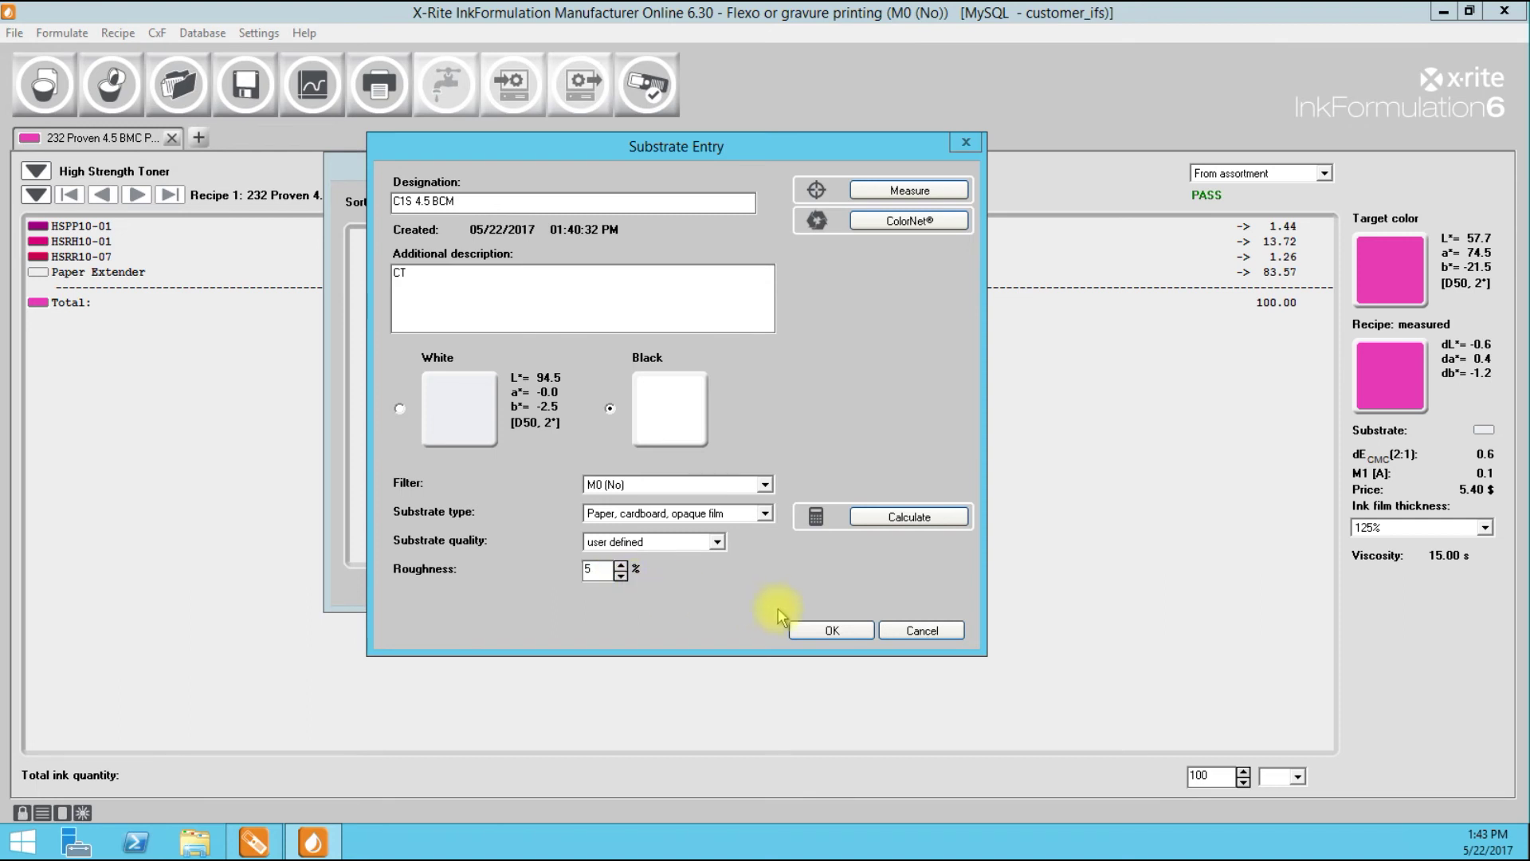
click(821, 630)
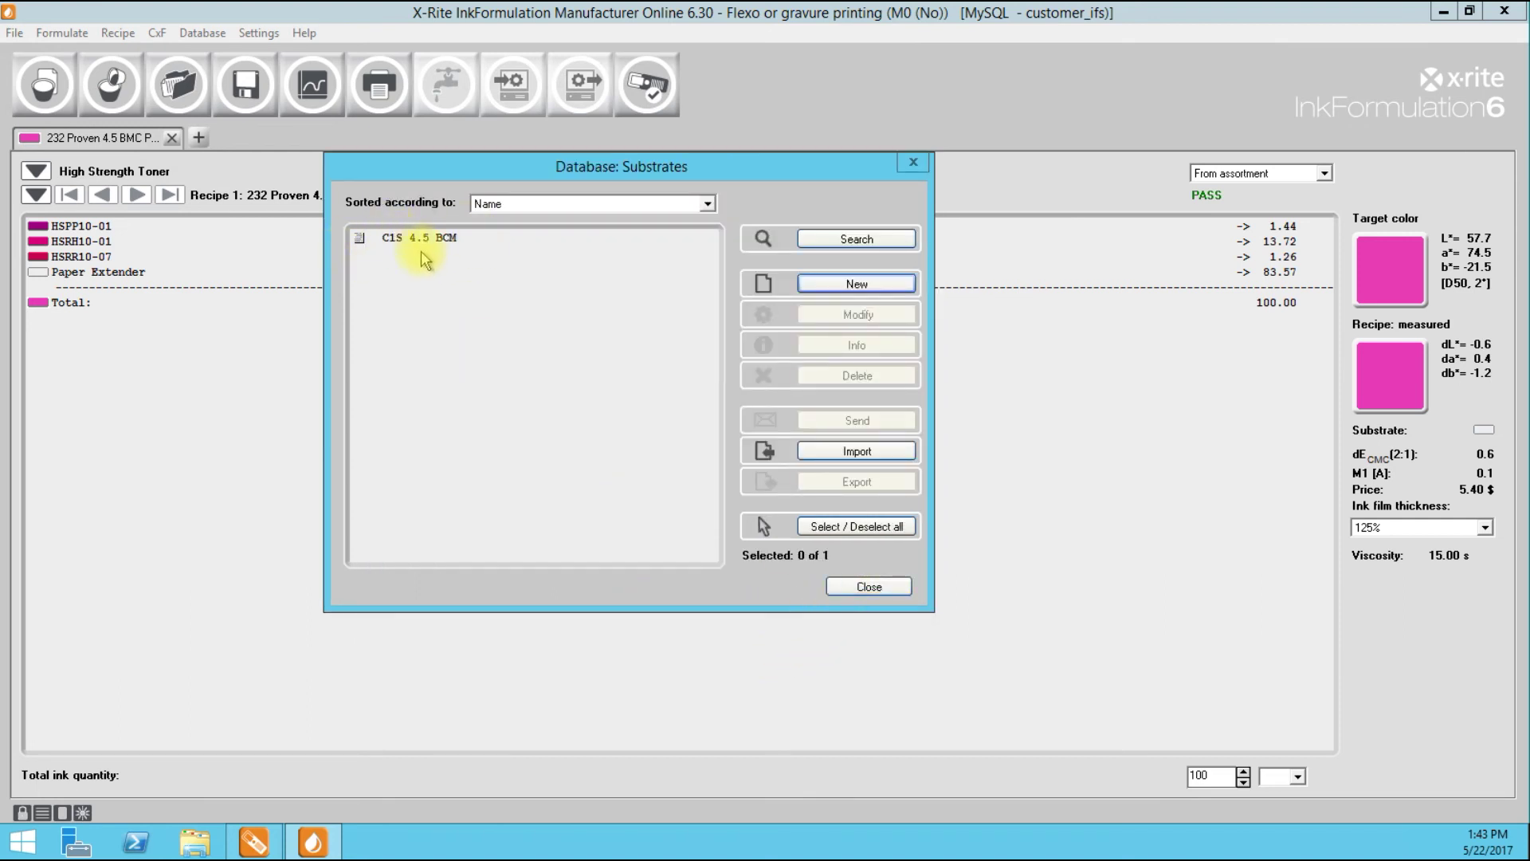
click(885, 588)
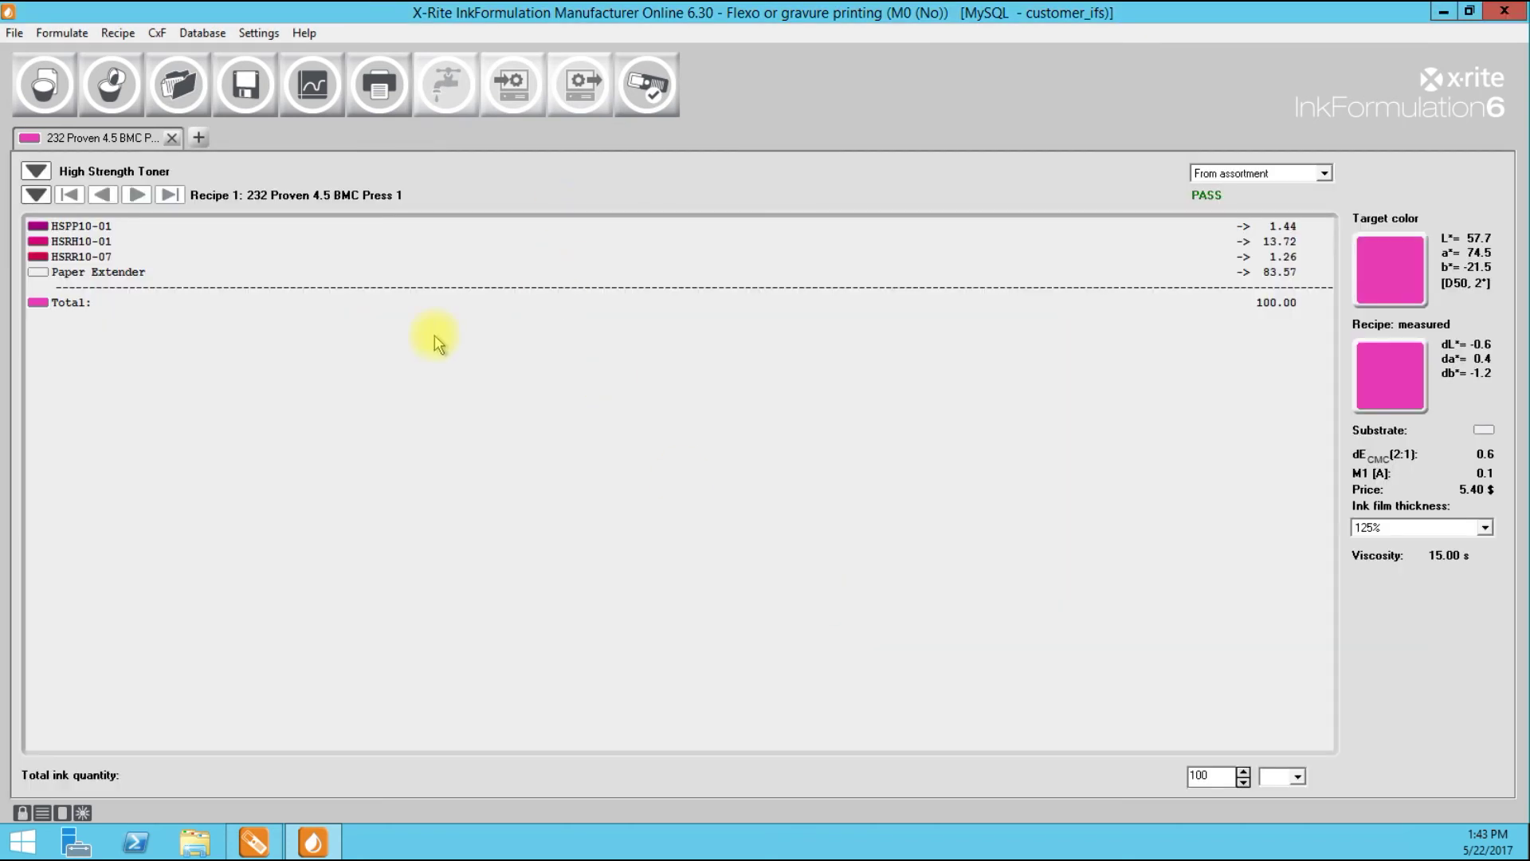
Start a new formulation and take substrate C1S 4.5 BCM from the database
click(45, 83)
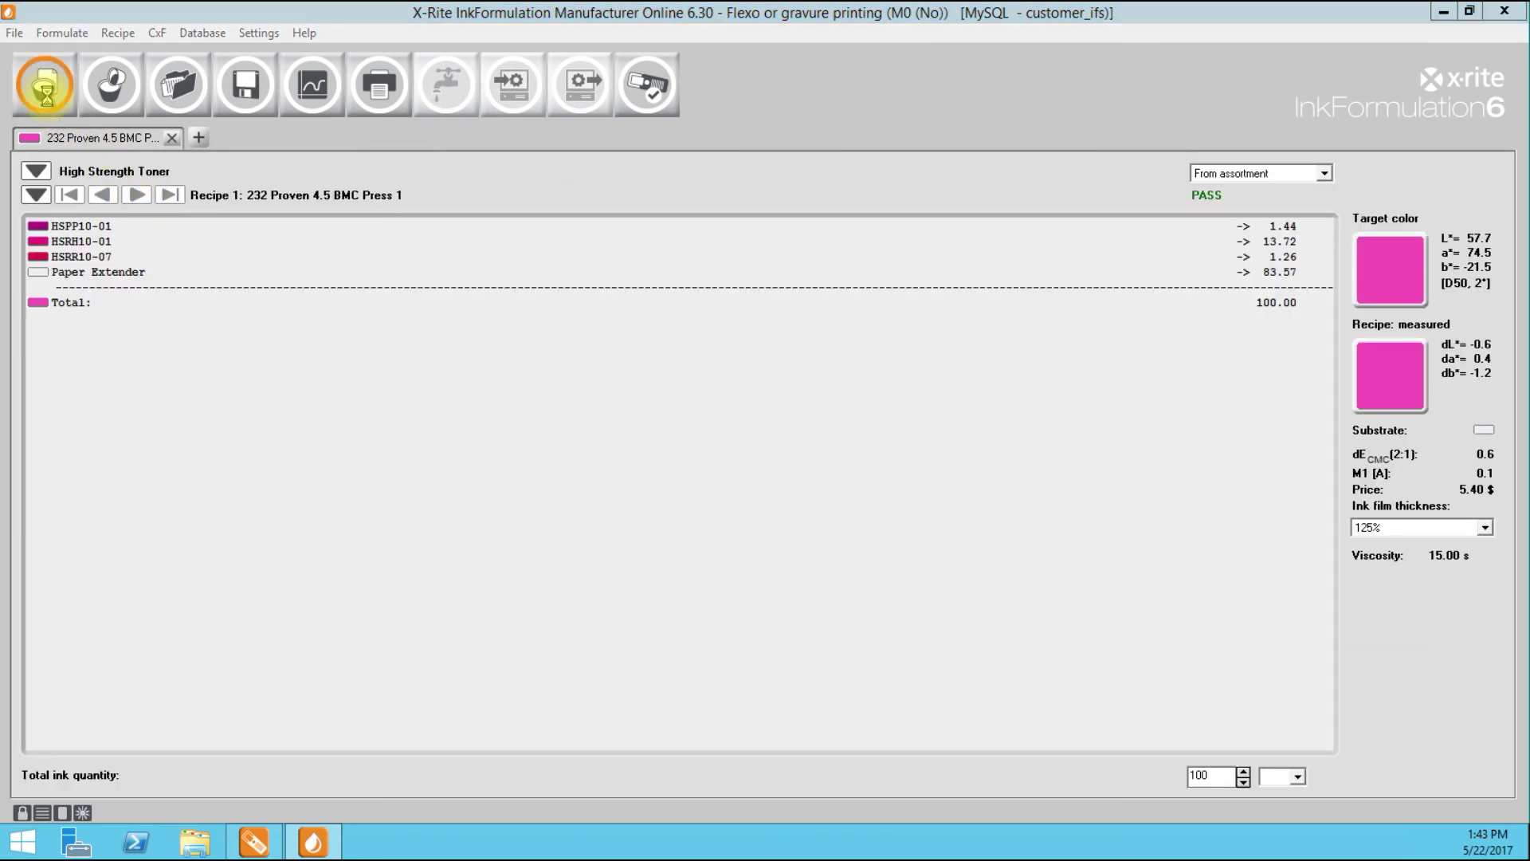
click(928, 683)
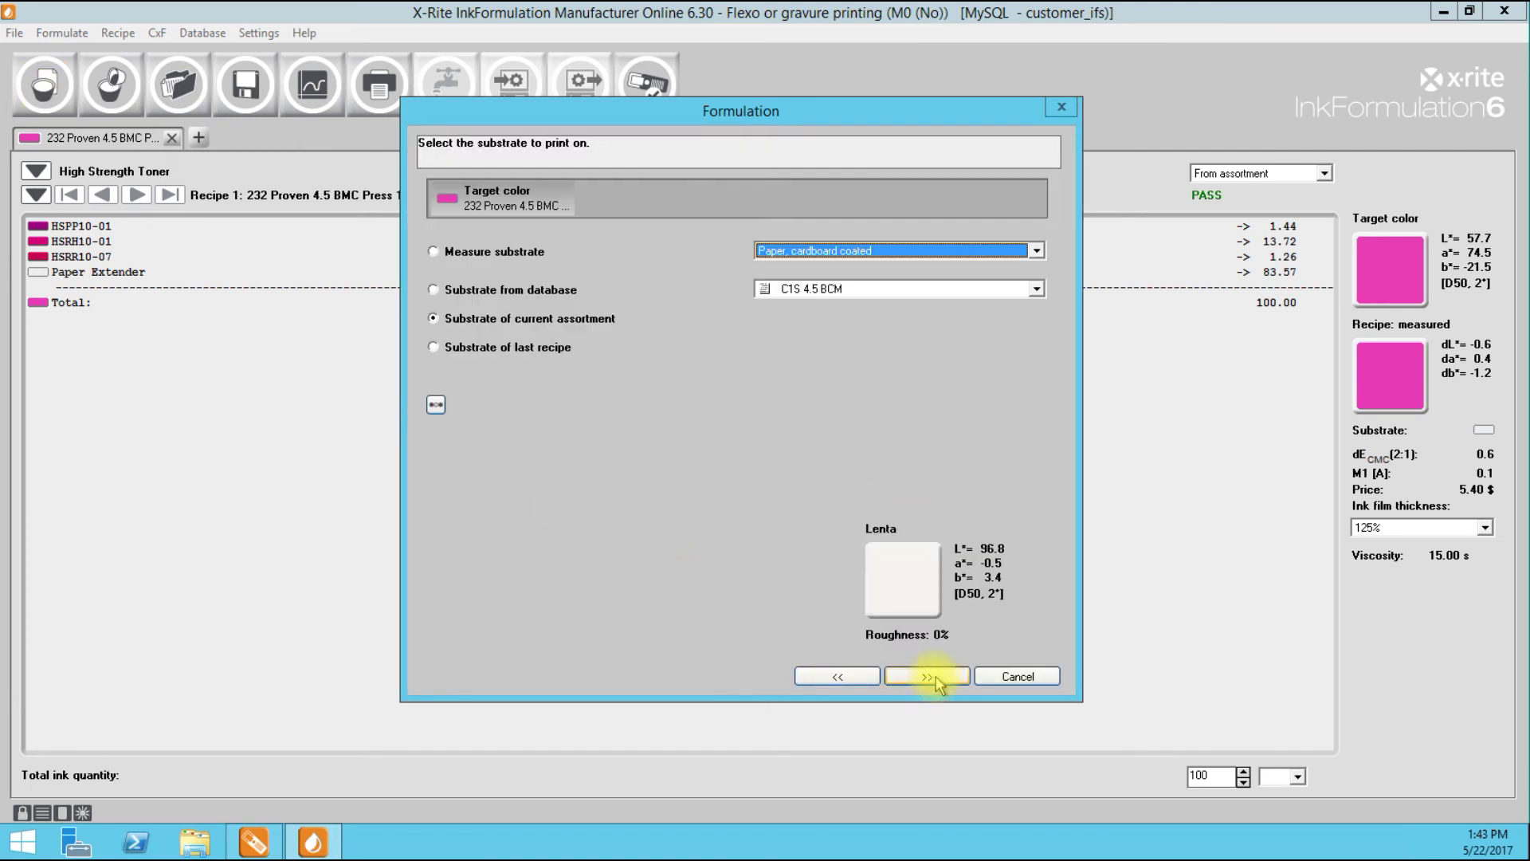
click(554, 291)
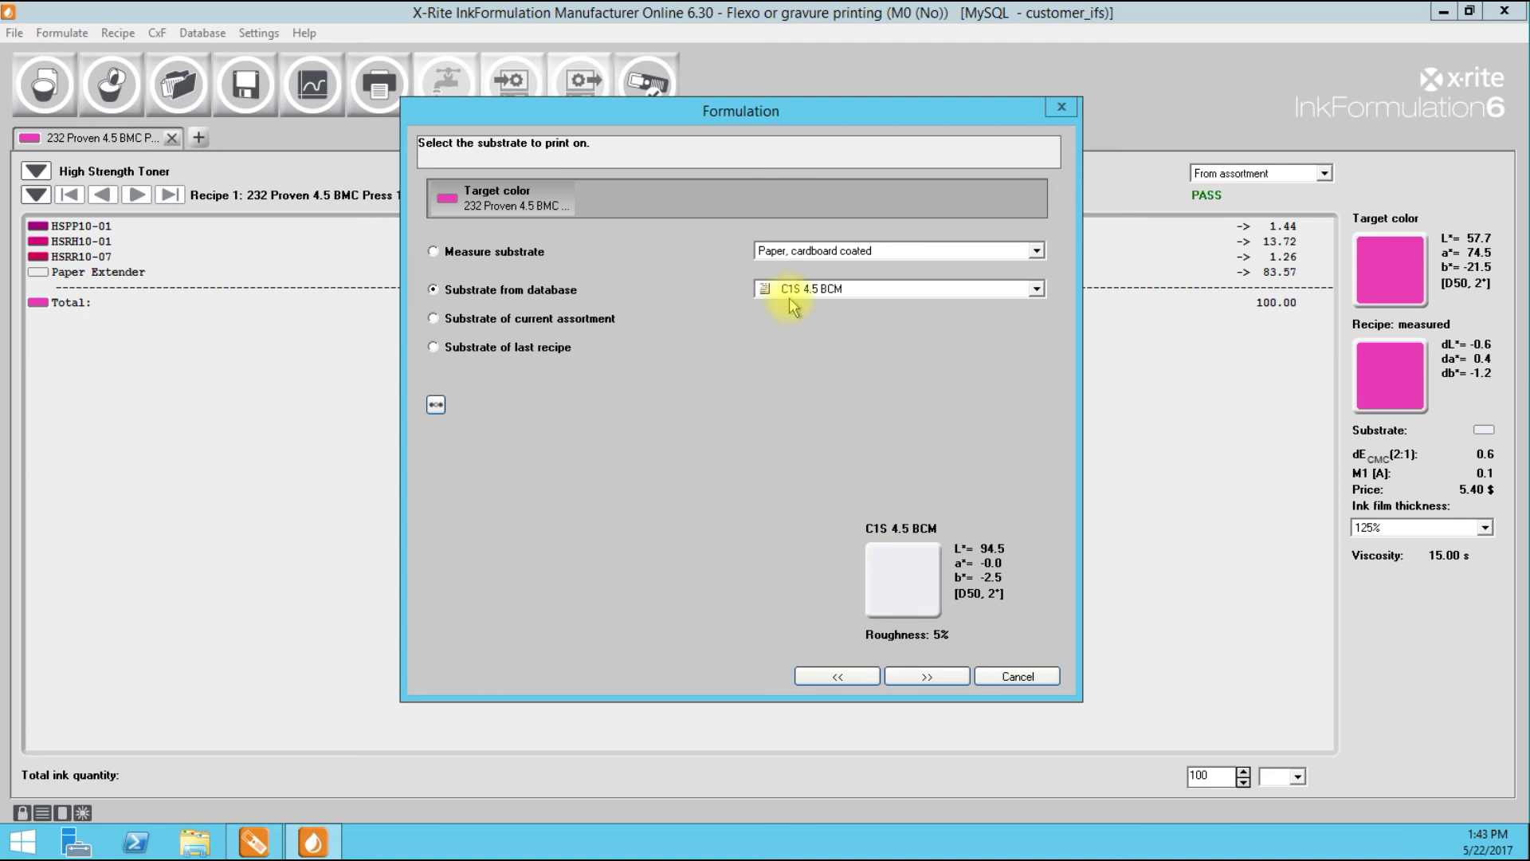
click(1037, 290)
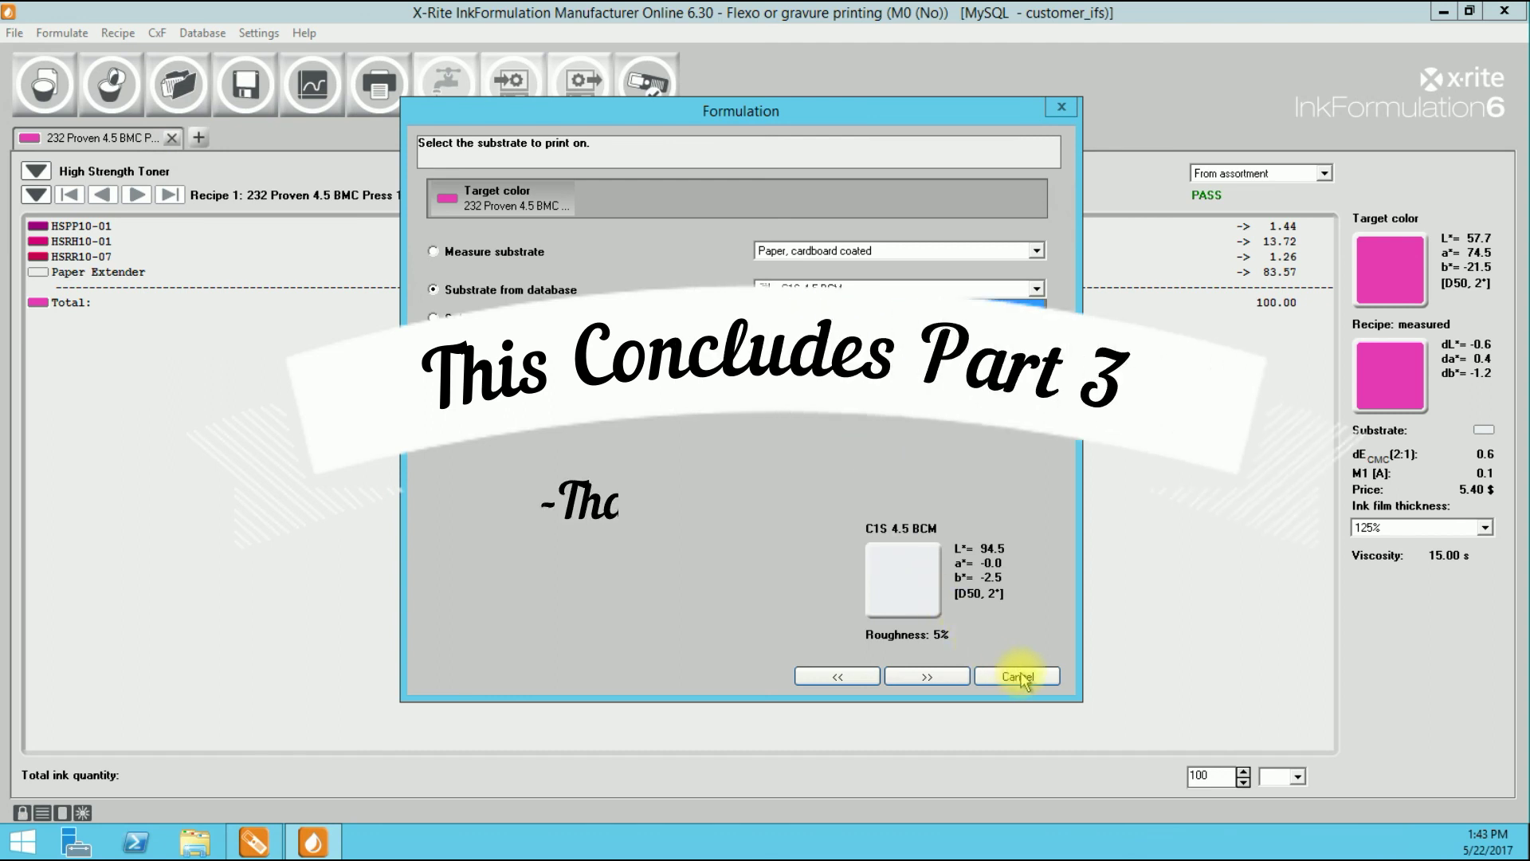
Cancel the Formulation dialog without formulating
click(996, 679)
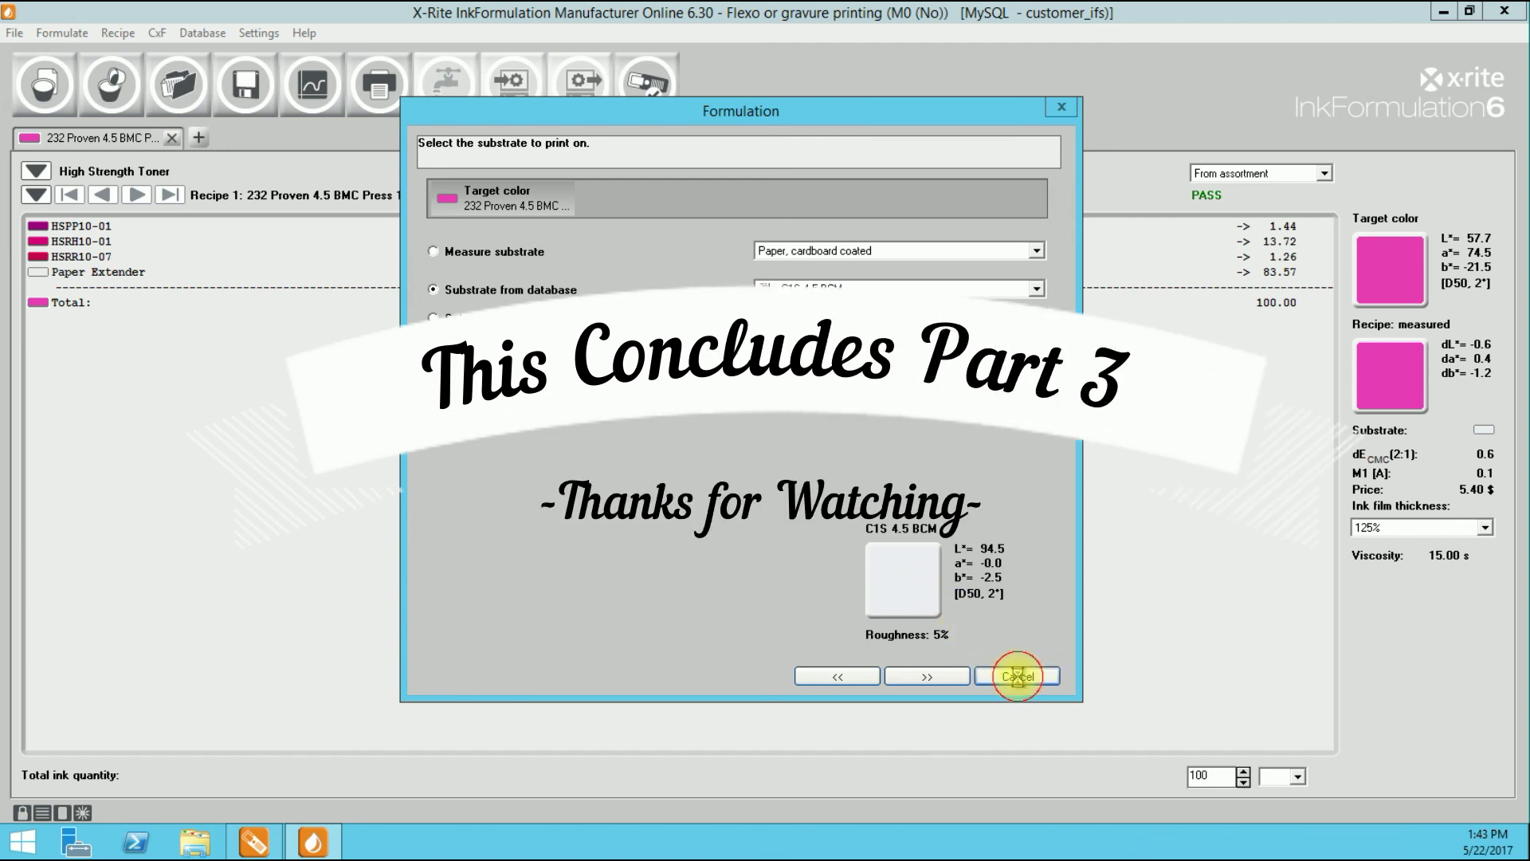